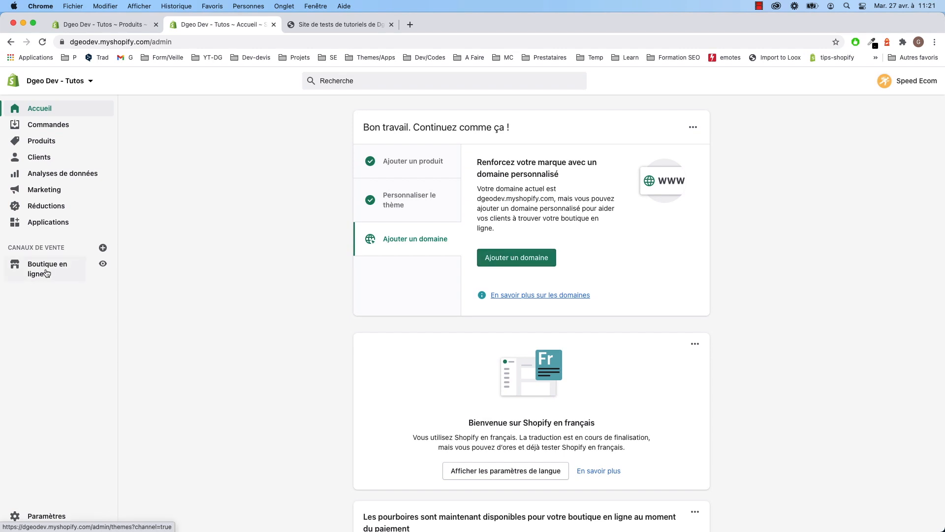
- Go to Paramètres and open the Expédition et livraison settings page
left_click(49, 517)
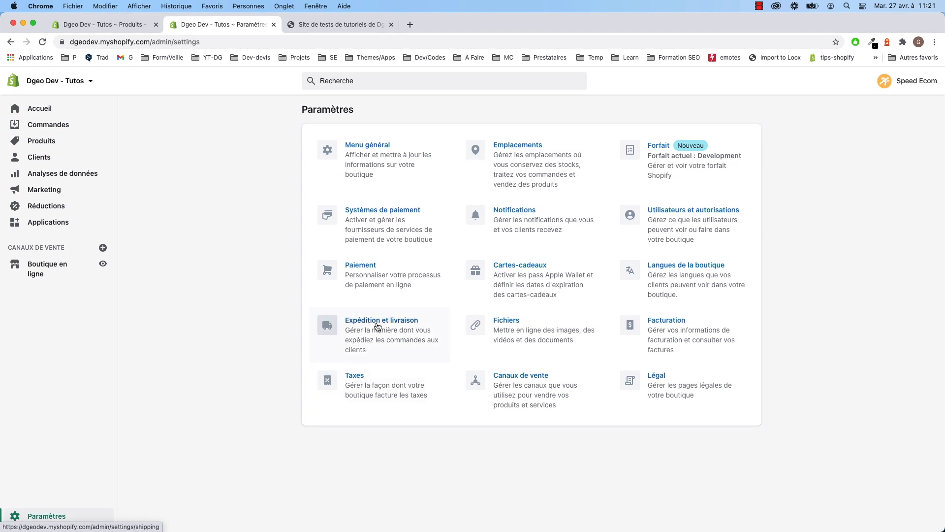
left_click(397, 328)
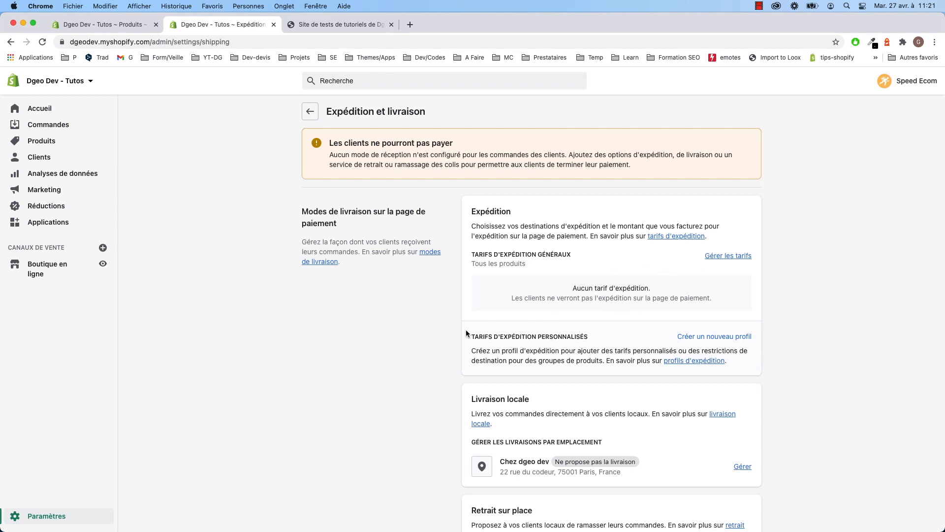
scroll(431, 339, "down", 4)
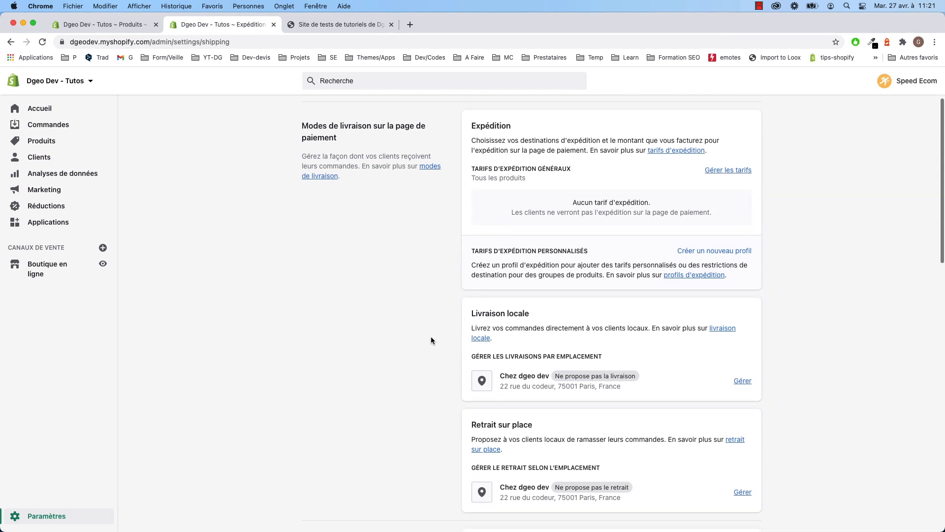
scroll(431, 339, "down", 1)
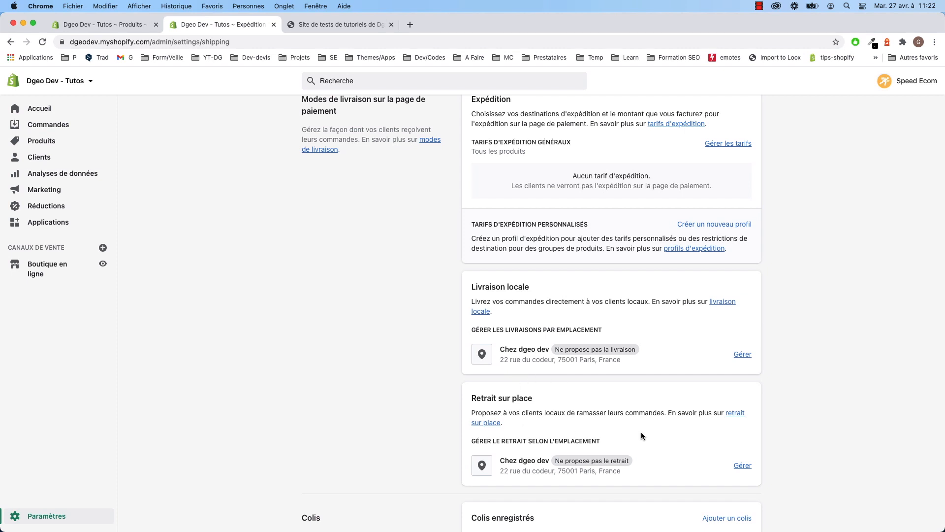
left_click_drag(560, 349, 636, 350)
left_click(682, 356)
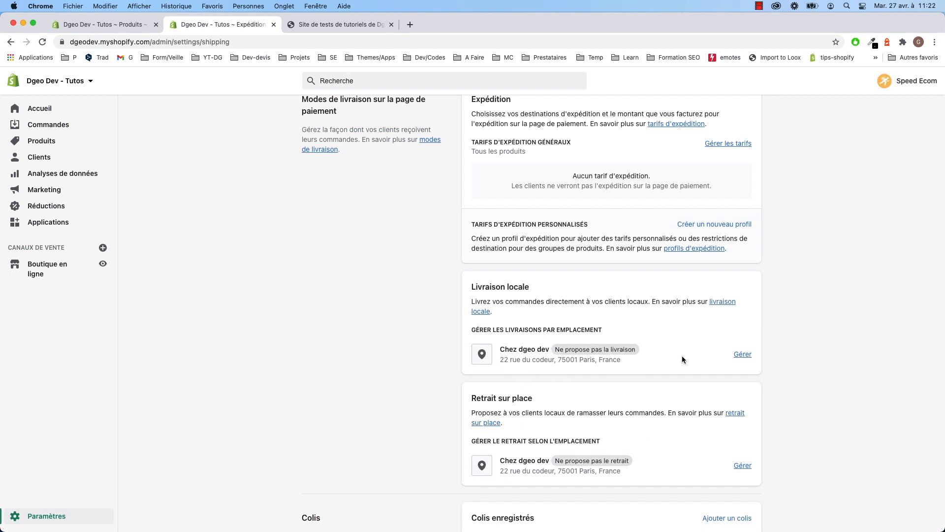
left_click(742, 353)
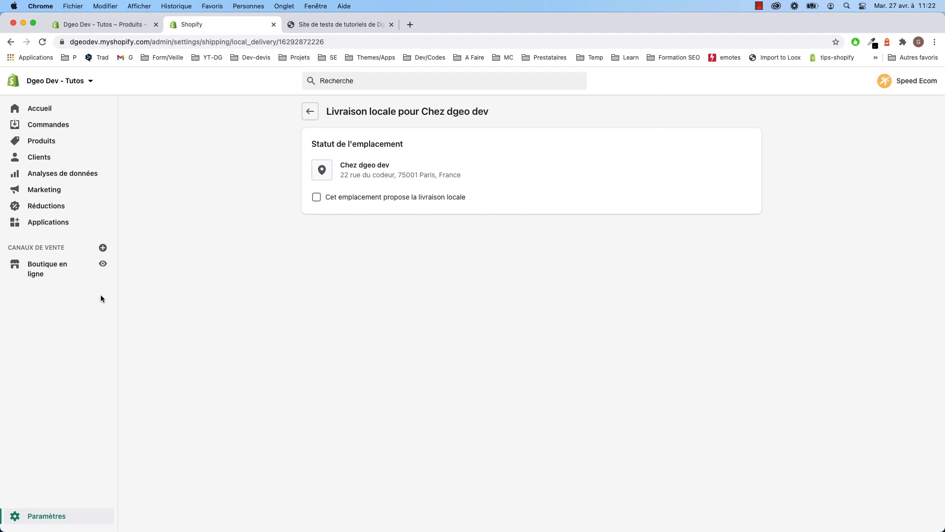
left_click(10, 42)
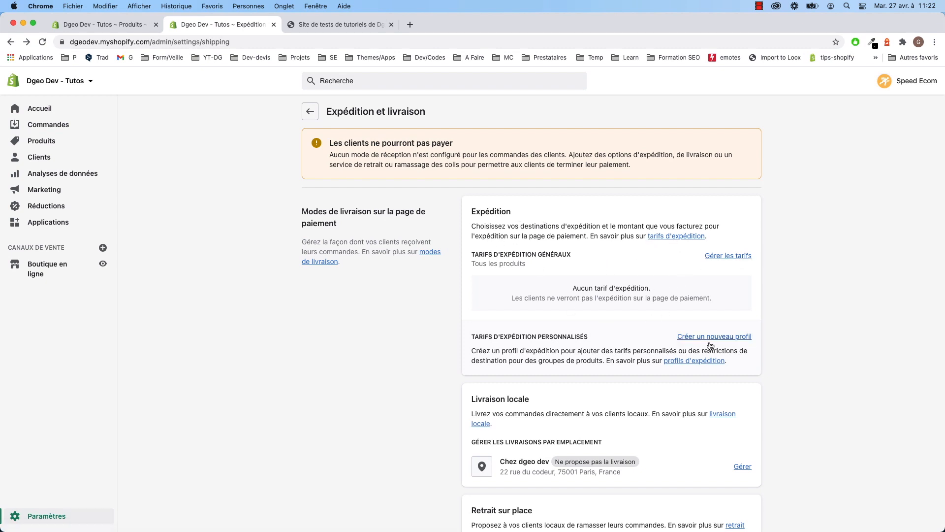
left_click(735, 255)
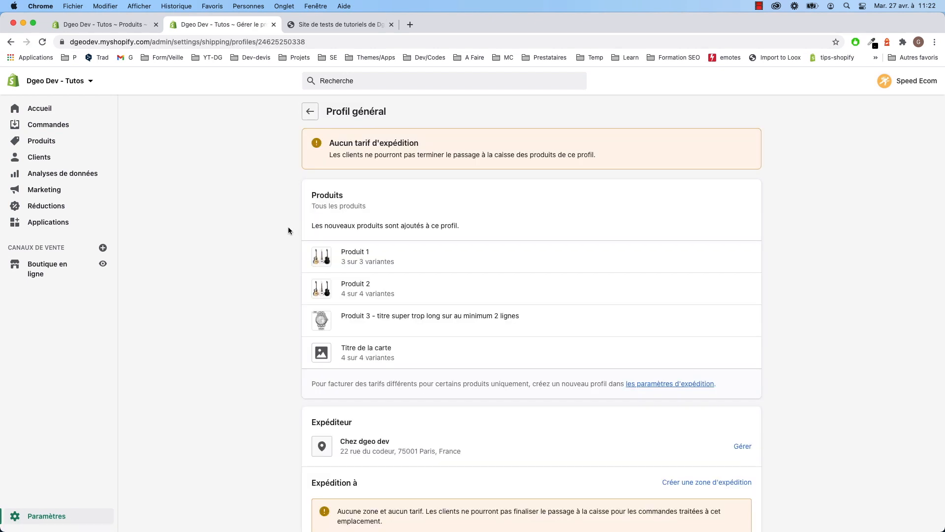
- Create a zone named France containing only the country France in the general profile
scroll(432, 239, "down", 2)
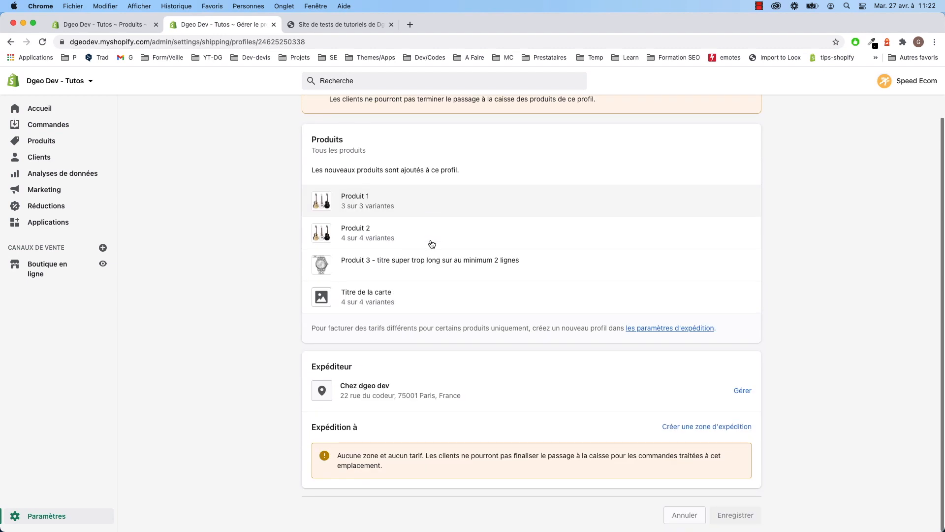
left_click(713, 434)
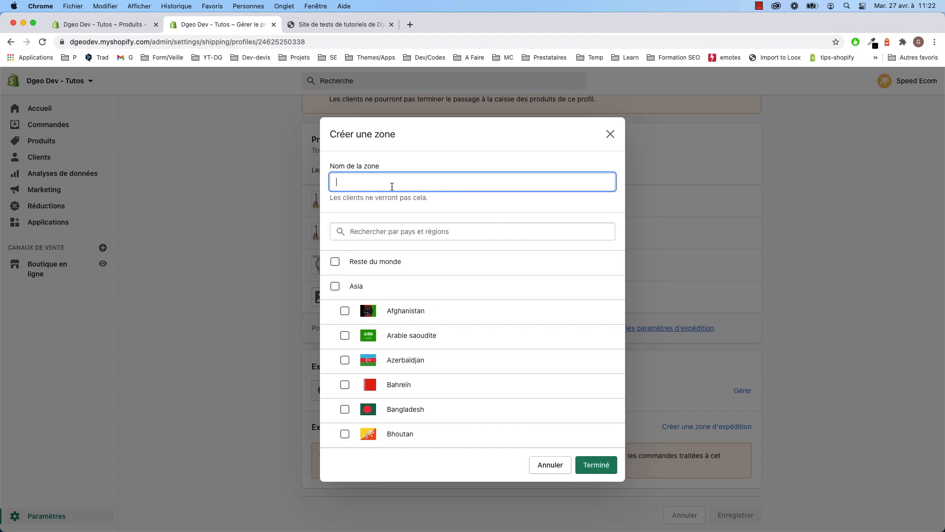
type("France")
left_click(371, 227)
type("Fr")
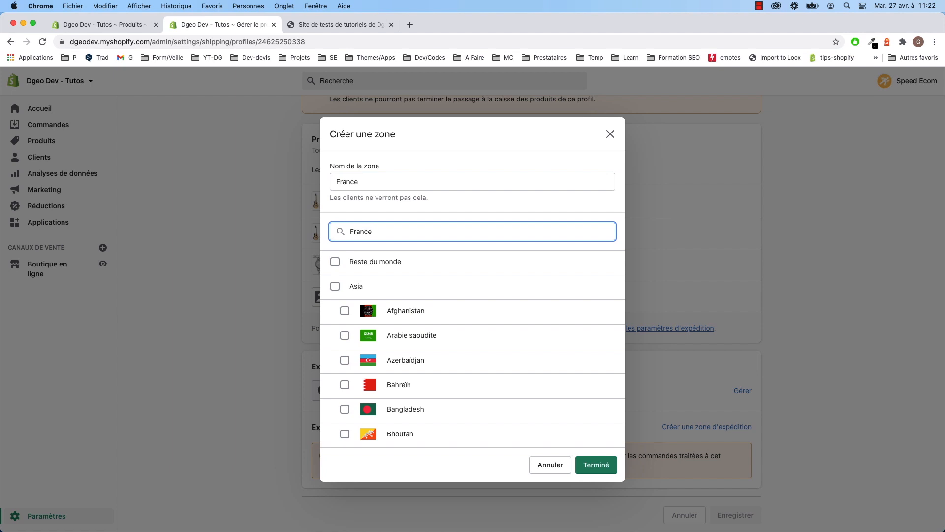
left_click(443, 261)
left_click(597, 466)
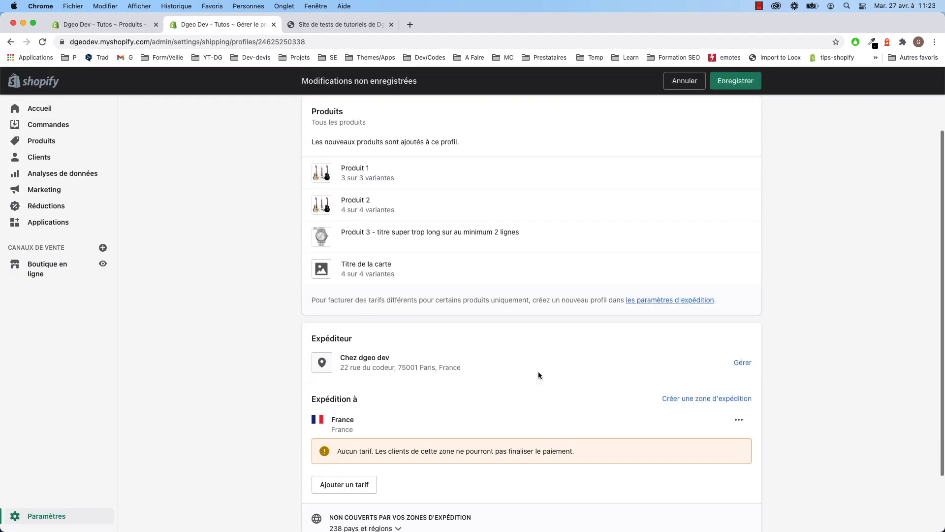
- Start a France zone rate, trying speeds and carrier-calculated rates before returning to own rates
scroll(539, 375, "down", 1)
left_click(355, 463)
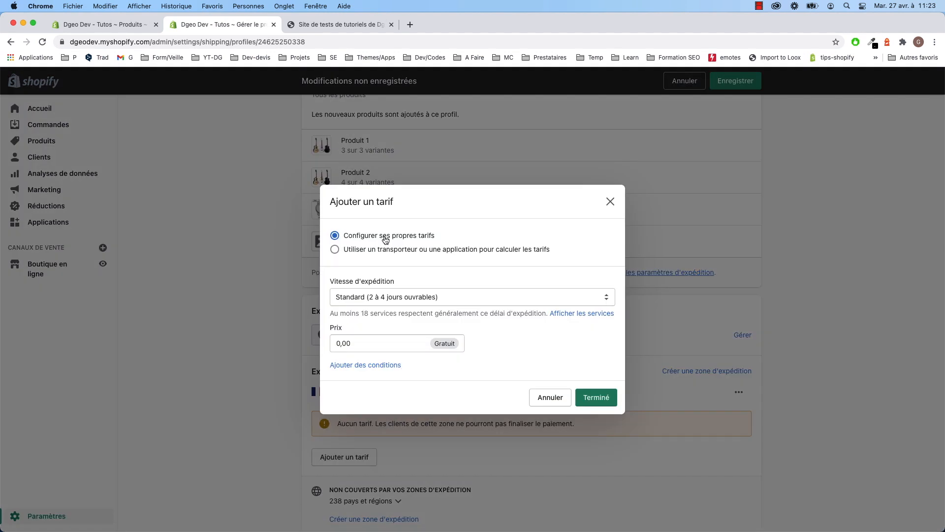
left_click(376, 298)
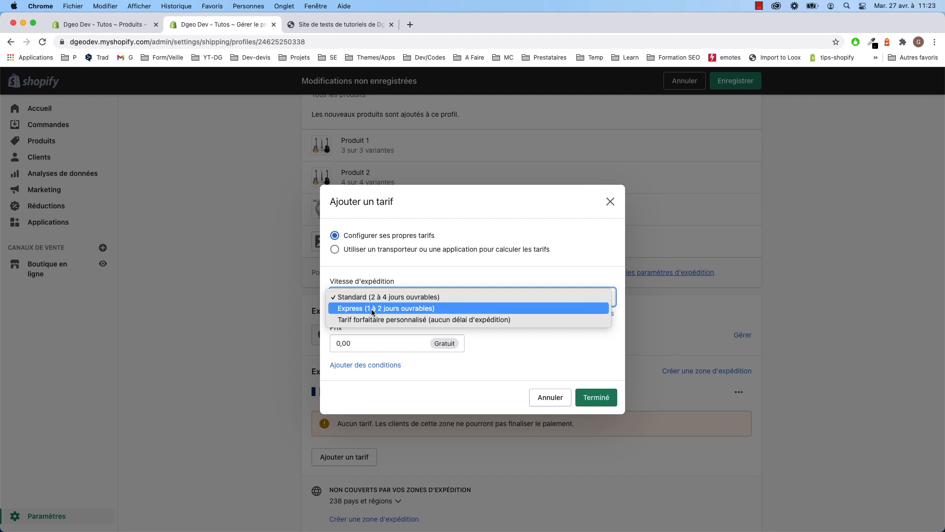
left_click(373, 309)
left_click(375, 301)
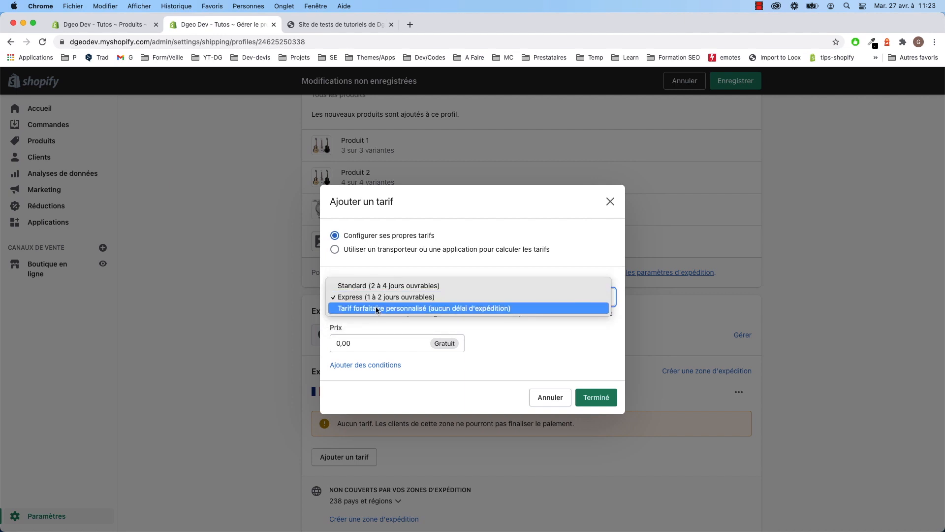
left_click(377, 309)
left_click(350, 332)
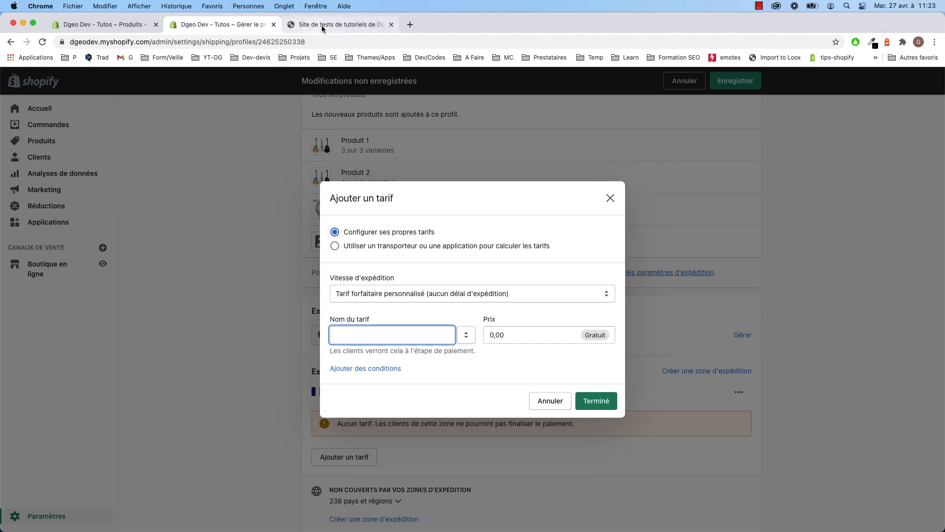
left_click(372, 247)
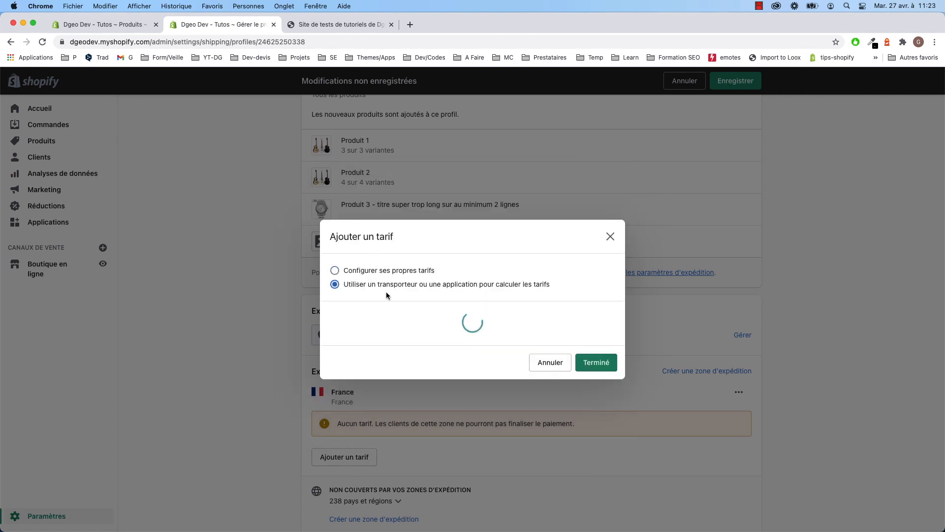
left_click(434, 223)
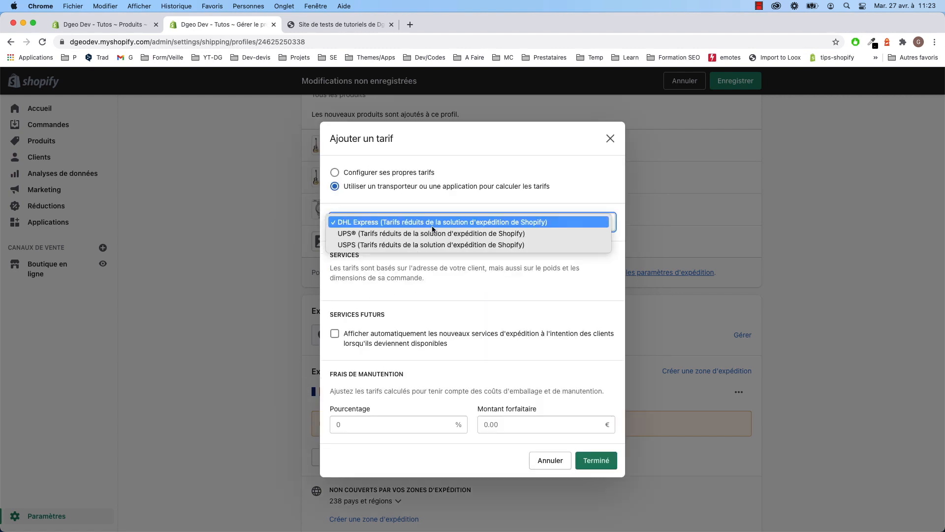
left_click(384, 173)
left_click(387, 174)
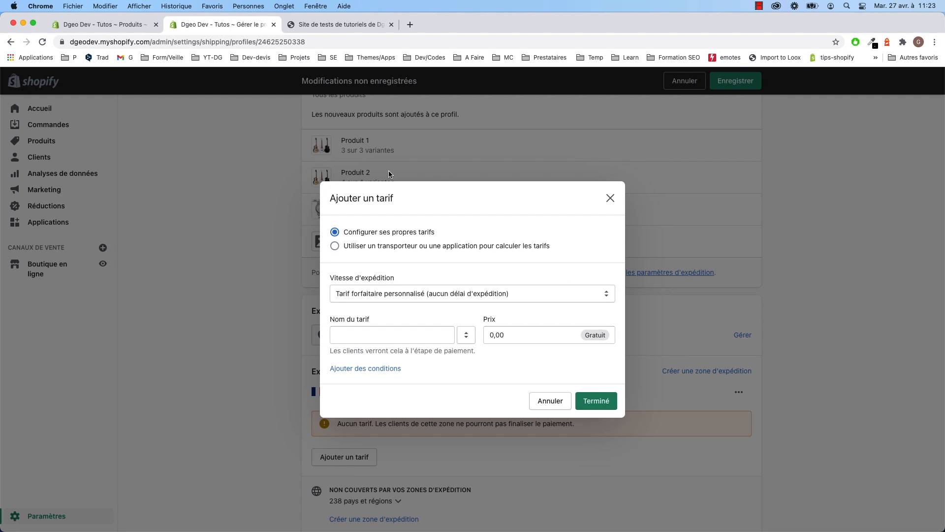
- Review the Standard speed services, then settle on a custom flat rate with no delivery time
left_click(401, 294)
left_click(384, 271)
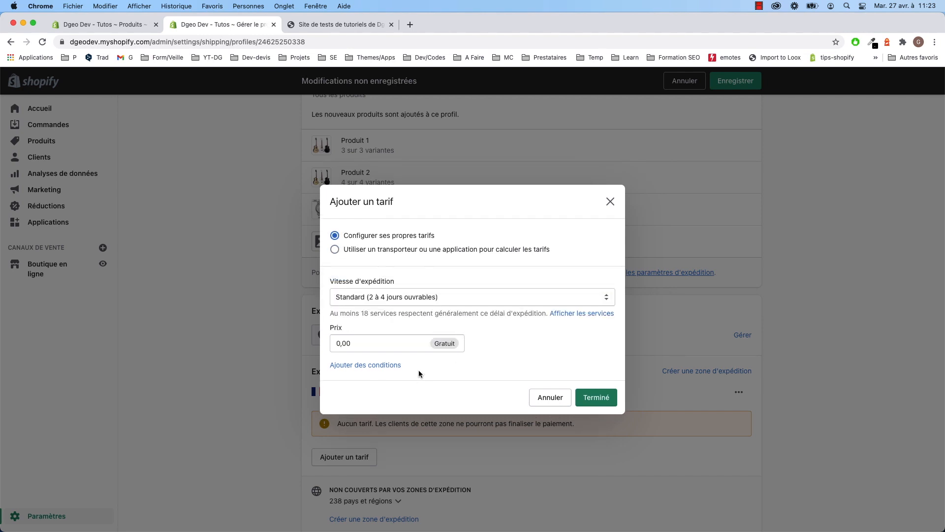
left_click(590, 315)
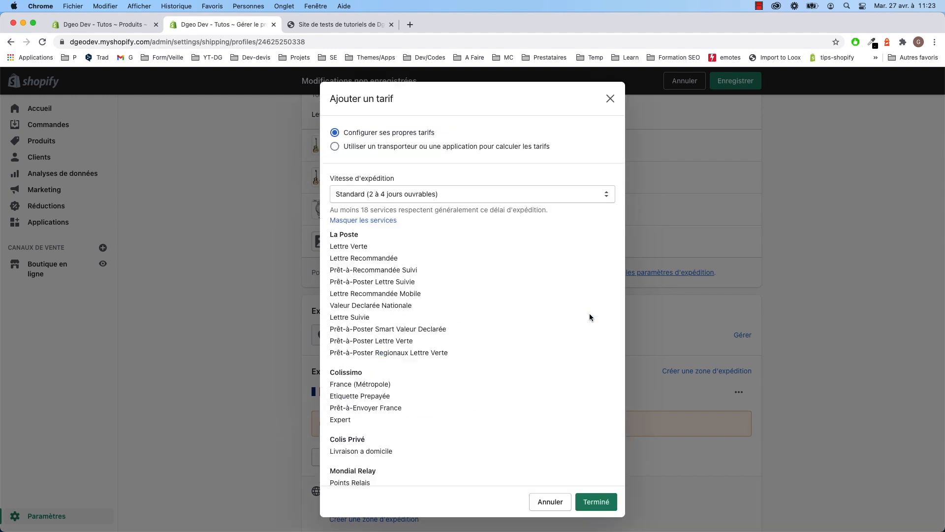
scroll(366, 359, "down", 3)
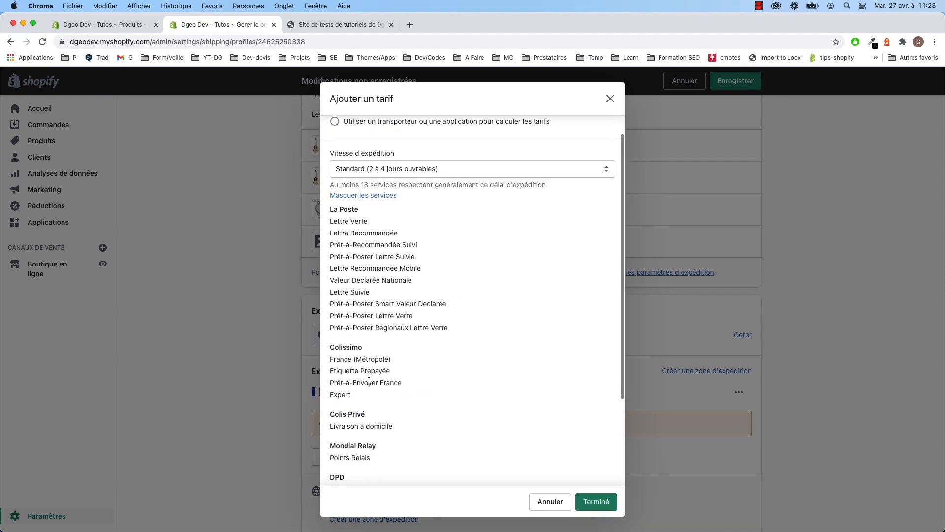
scroll(379, 405, "down", 4)
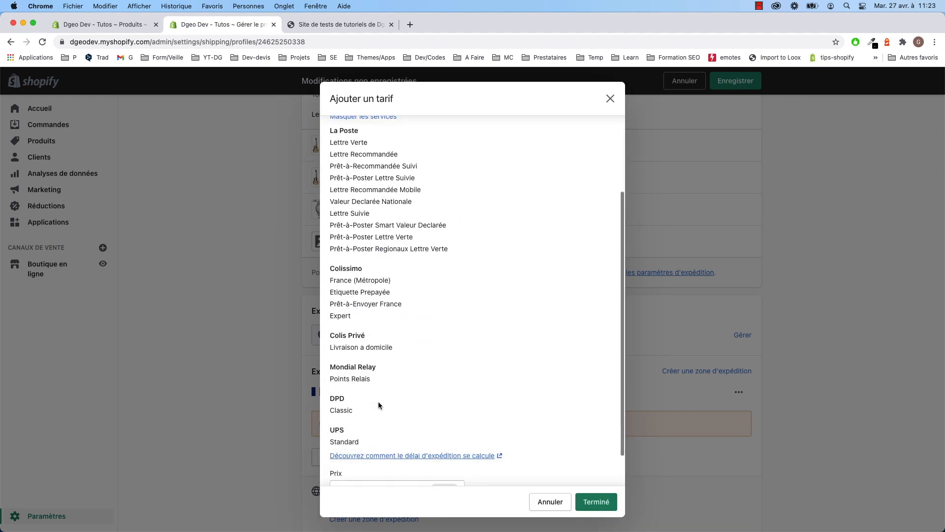
scroll(378, 401, "up", 8)
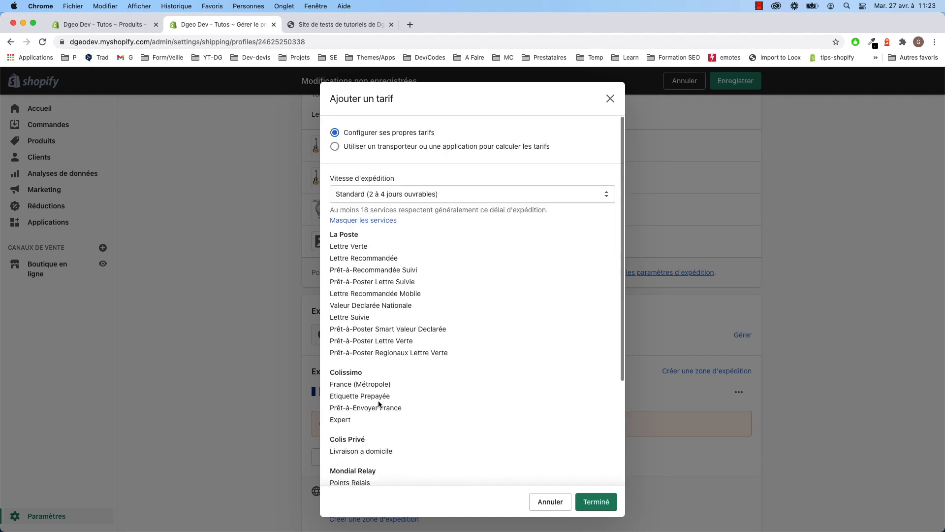
left_click(385, 223)
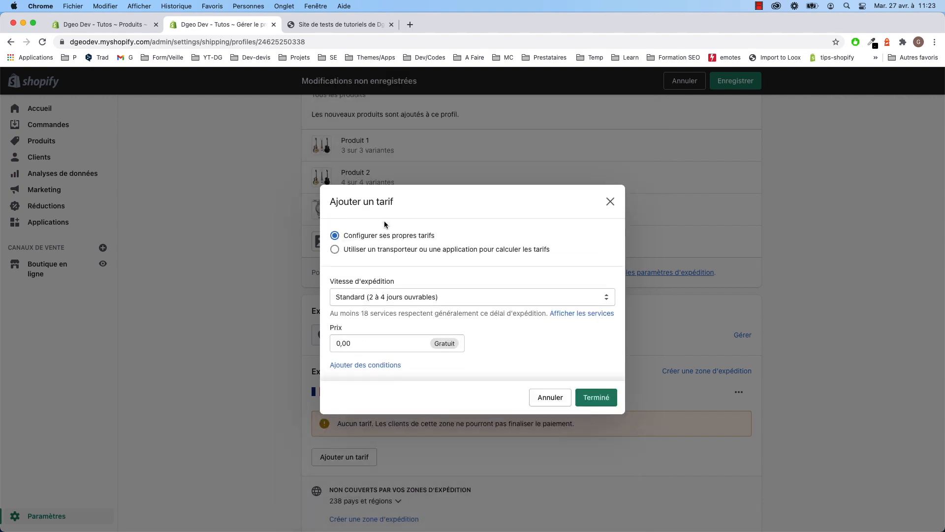
left_click(382, 249)
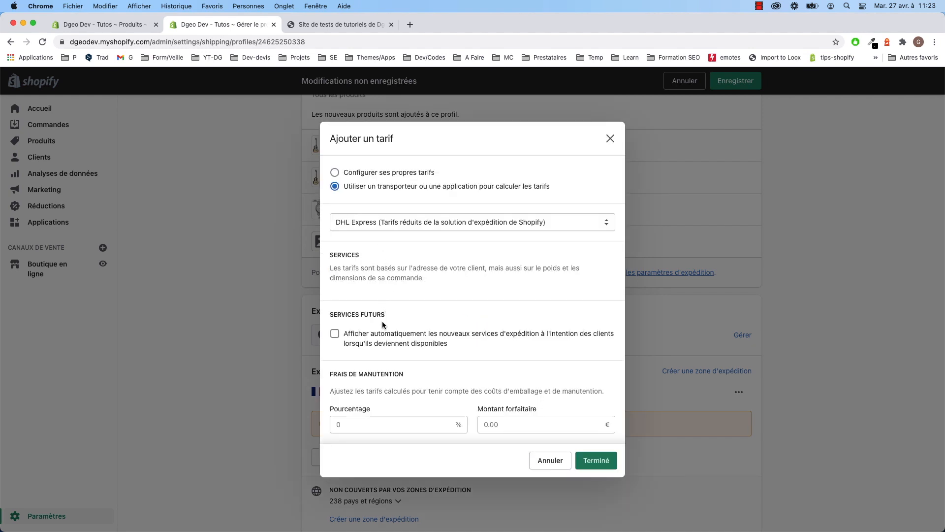
left_click(370, 172)
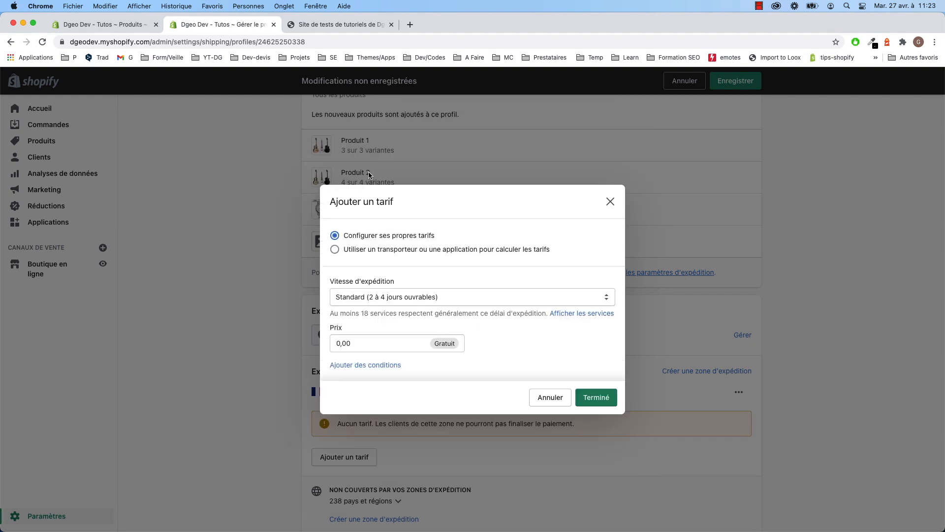
left_click(378, 296)
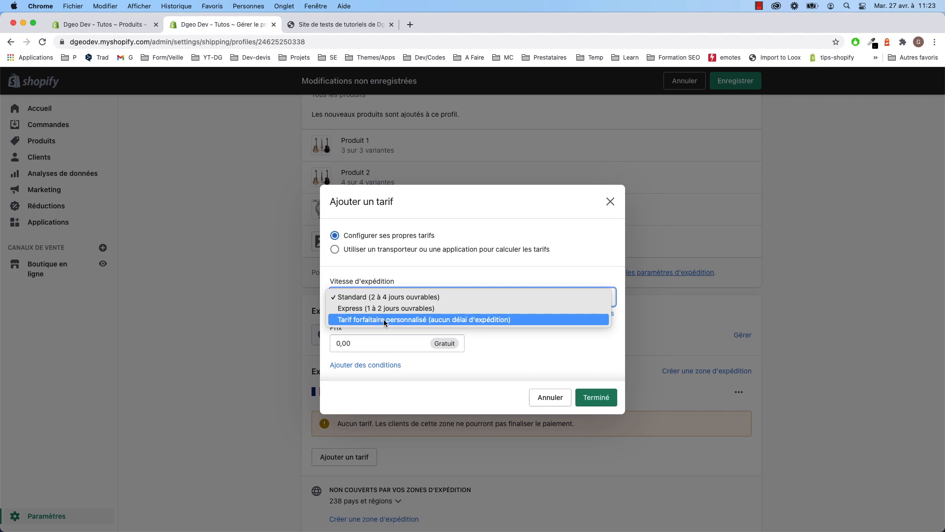
left_click(383, 319)
- Name the France rate 'Livraison Gratuite (5 à 7 jours)', fixing the 'Gratuire' typo
left_click(362, 338)
type("L")
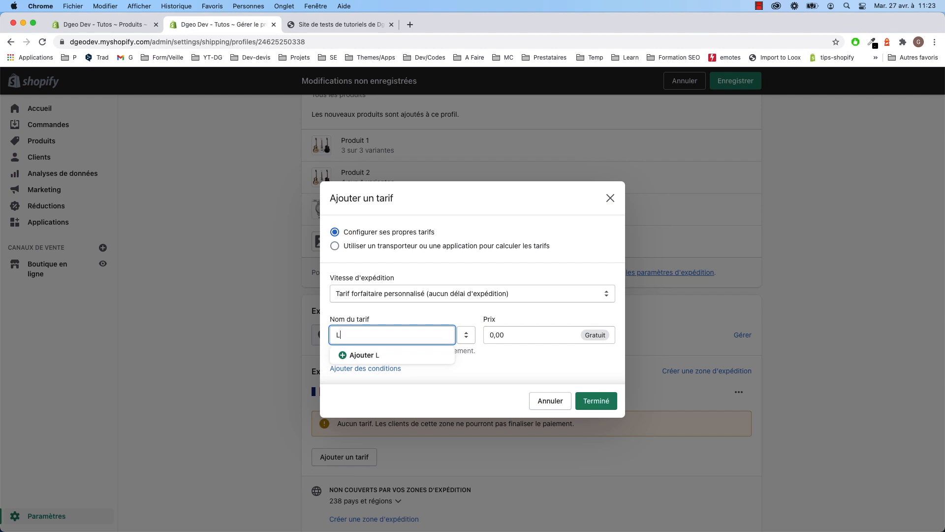
type("ivraison Gratuire (")
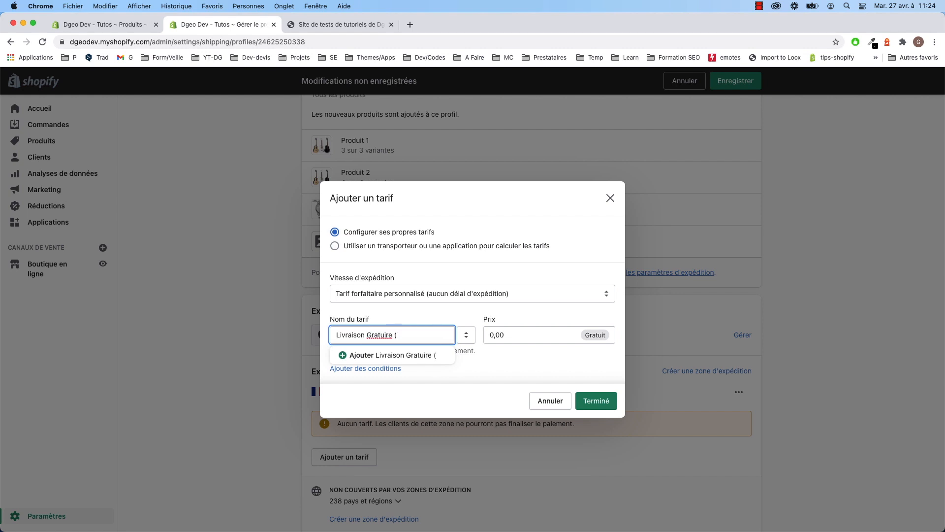
type("5 à 7 jours)")
left_click(387, 335)
key("BackSpace")
type("t")
left_click(437, 335)
left_click(521, 335)
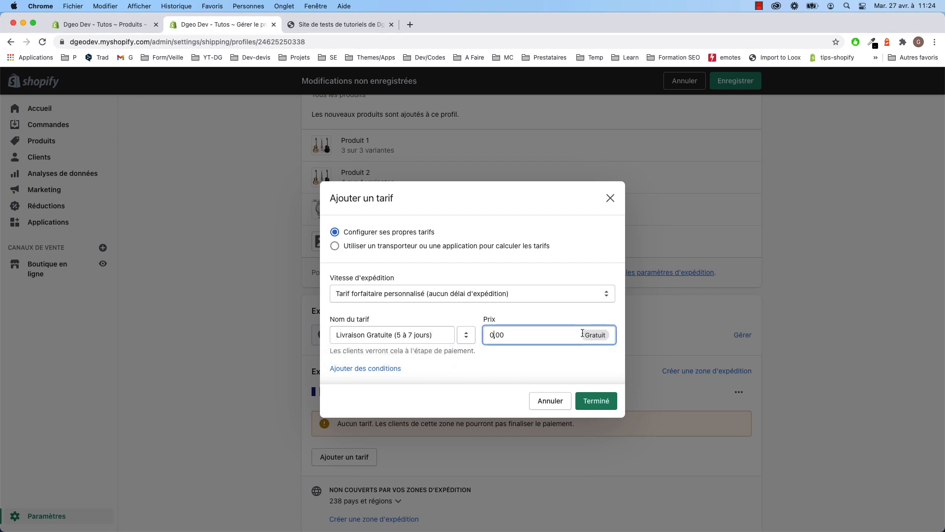
- Add weight-based conditions to the free rate and switch to the product list tab
left_click(377, 375)
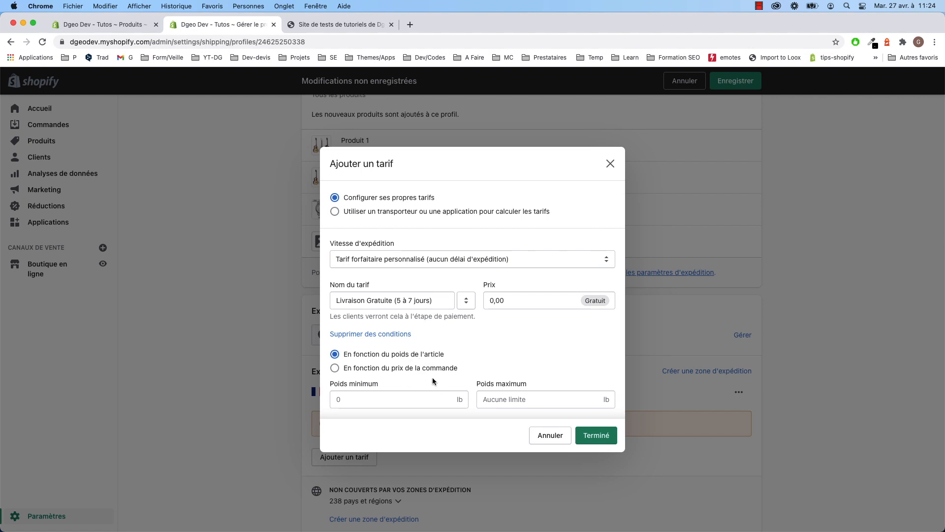
left_click(325, 24)
left_click(81, 24)
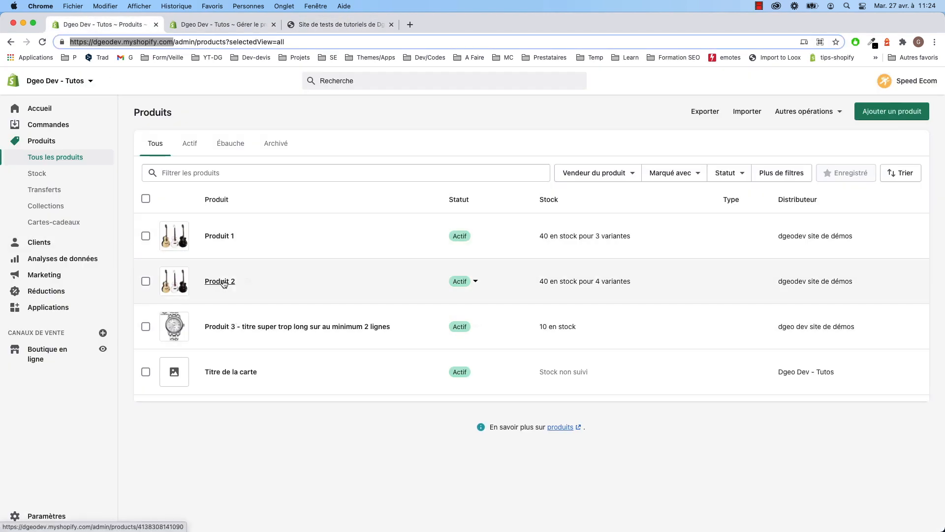
- Reload the Tous les produits list and open the Produit 2 page
left_click(223, 283)
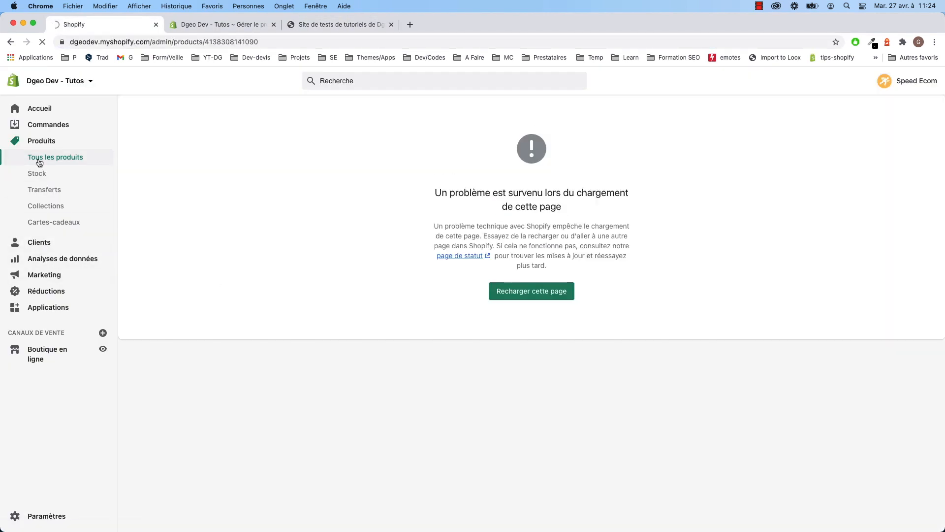
left_click(39, 160)
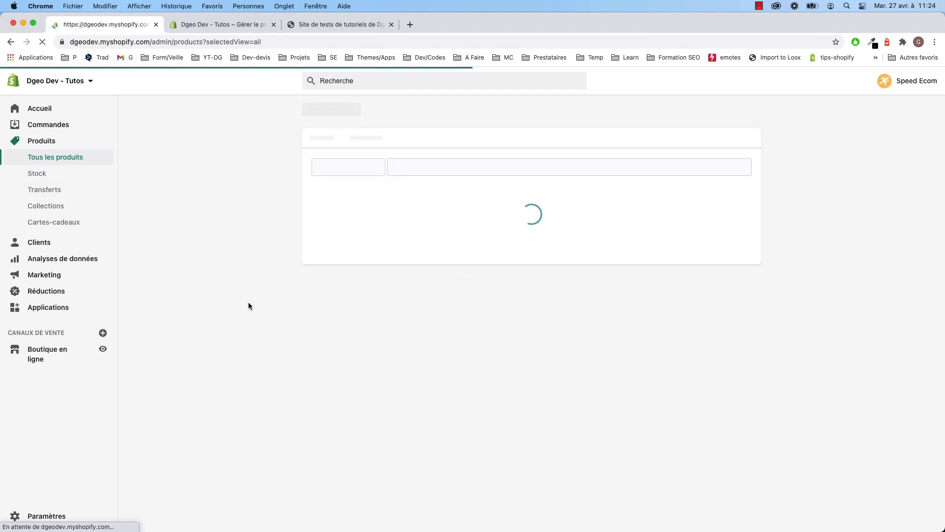
left_click(759, 6)
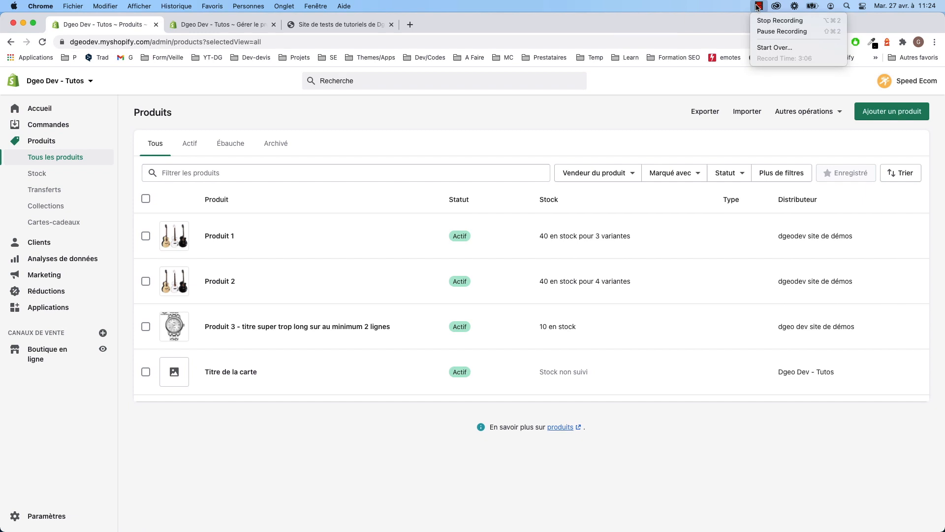
left_click(562, 105)
left_click(232, 279)
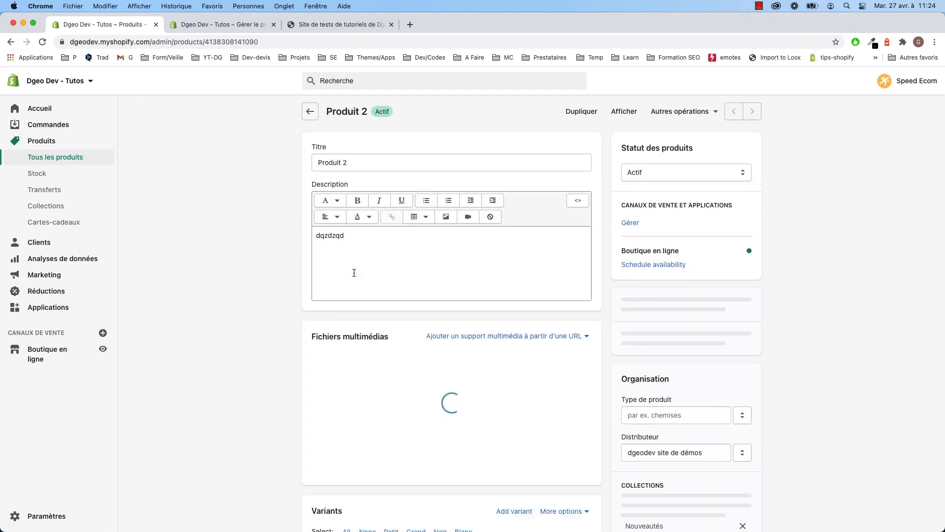
scroll(279, 314, "down", 1)
scroll(279, 314, "down", 6)
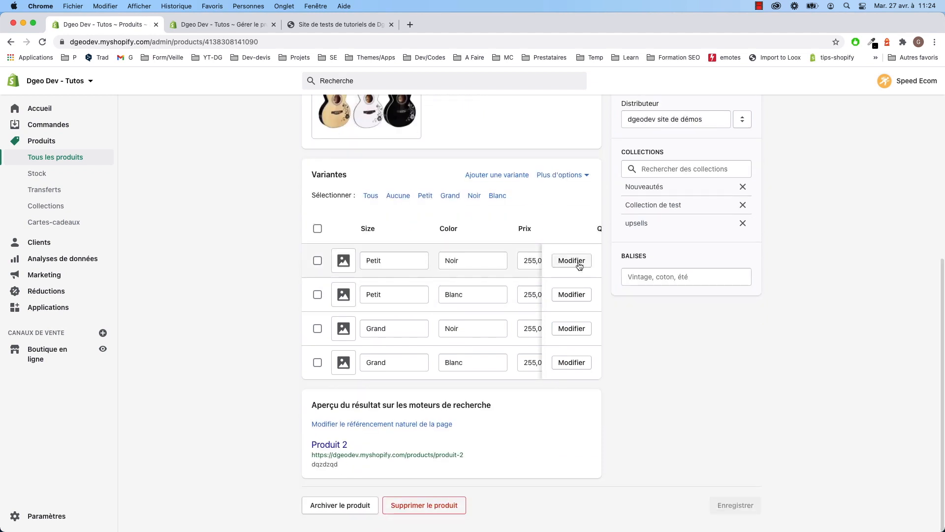
- Open the Petit / Noir variant and confirm its weight is 0,0 lb
left_click(578, 264)
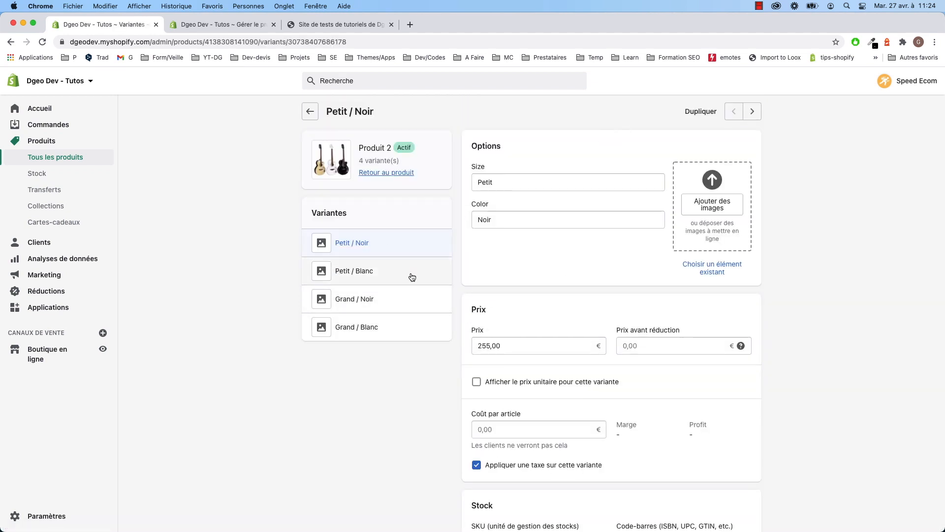
scroll(527, 329, "down", 10)
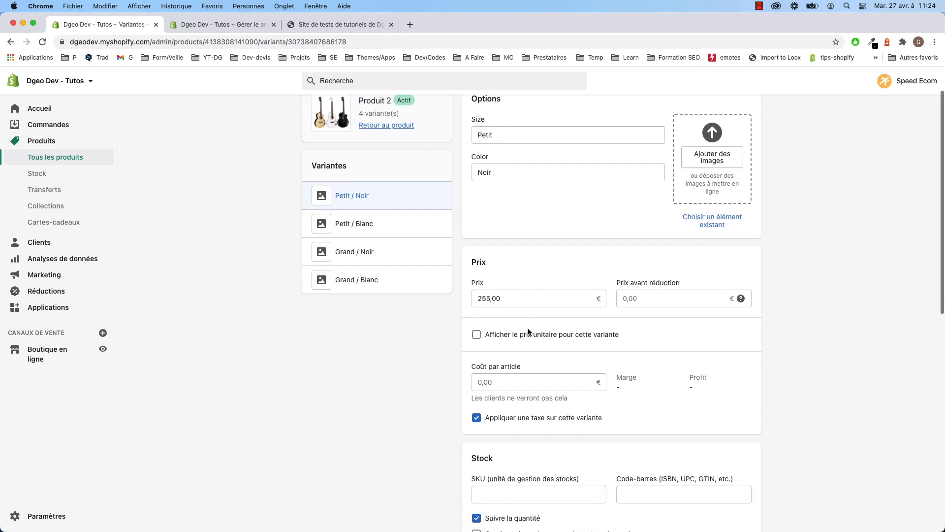
scroll(521, 370, "up", 3)
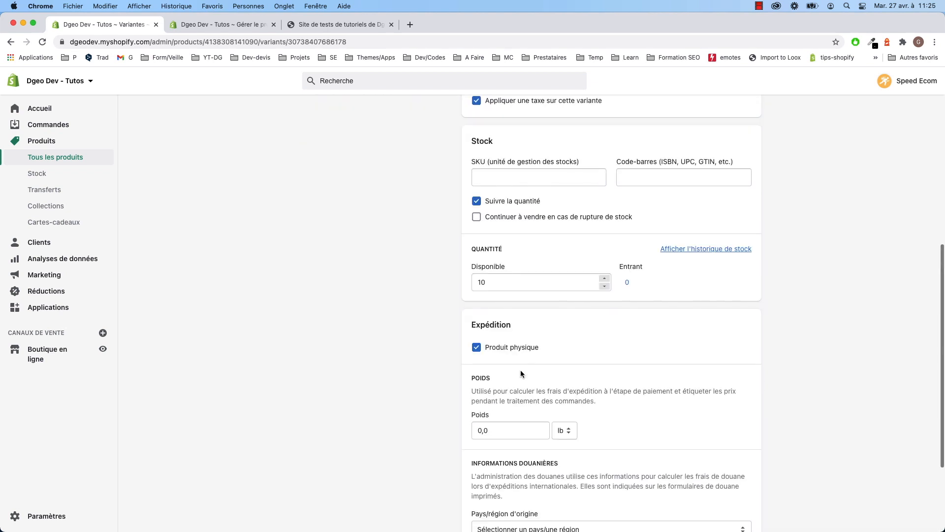
left_click(491, 383)
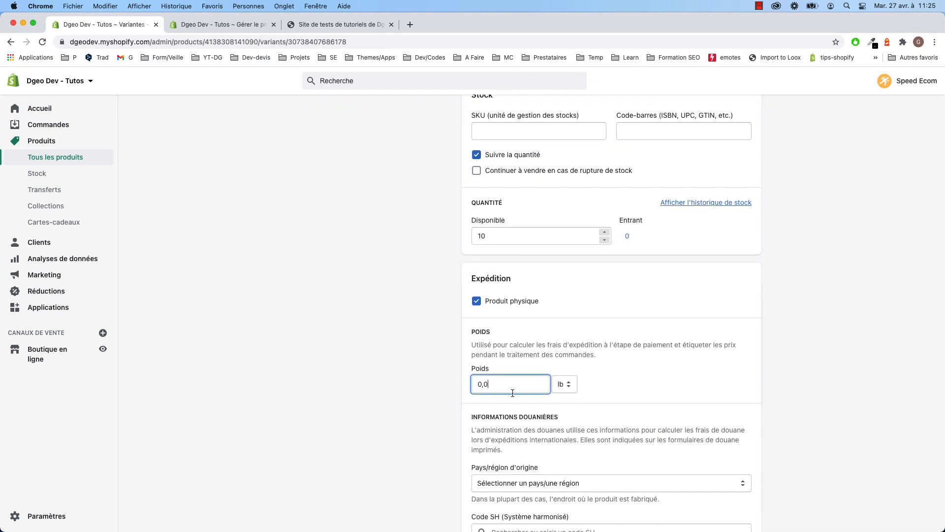
left_click(560, 385)
left_click(620, 376)
- Remove the conditions from Livraison Gratuite (5 à 7 jours), add it to France, and save
left_click(315, 25)
left_click(230, 24)
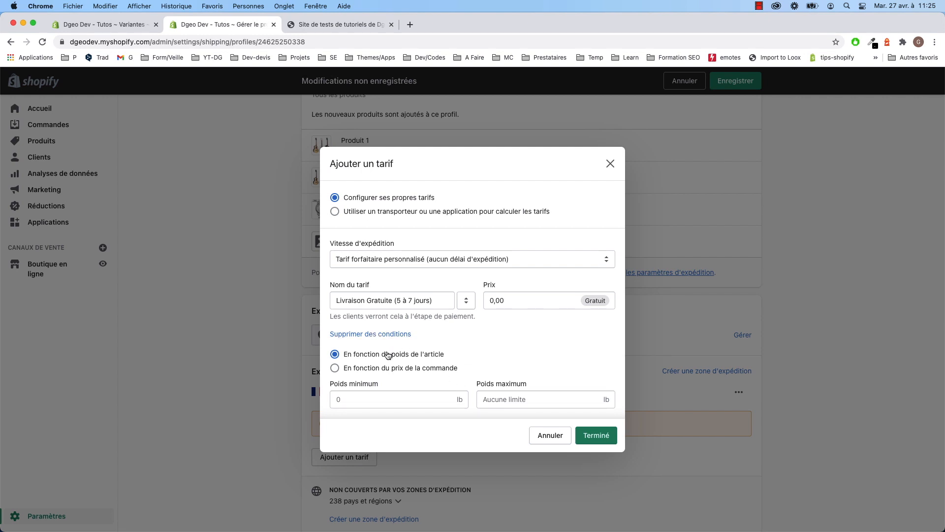
left_click(382, 335)
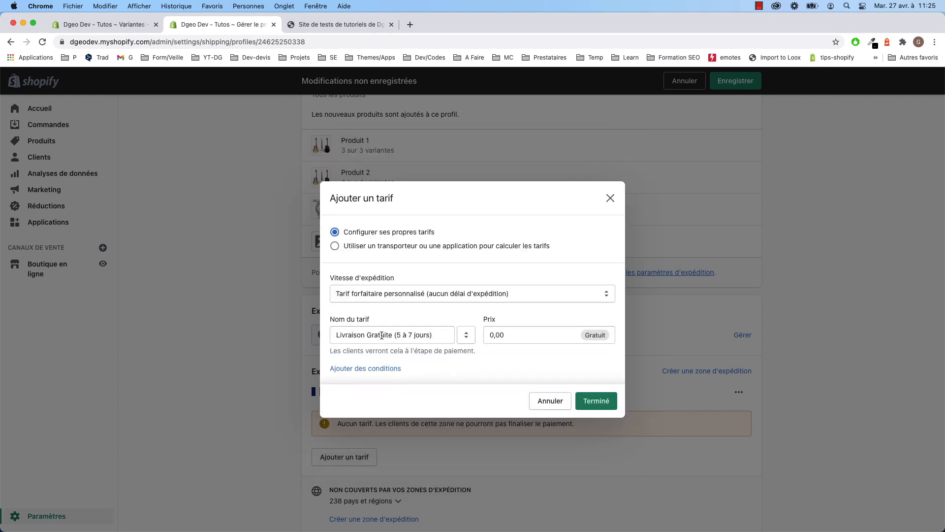
left_click(596, 400)
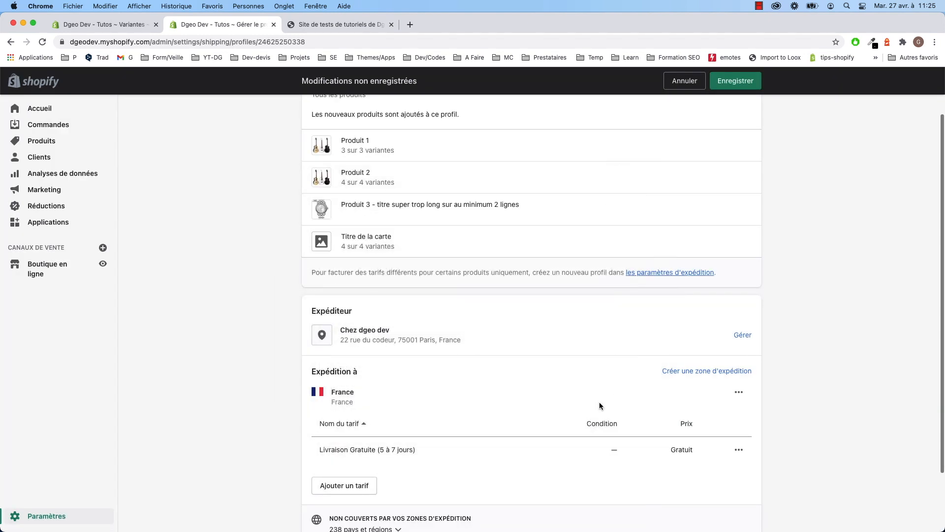
left_click(735, 81)
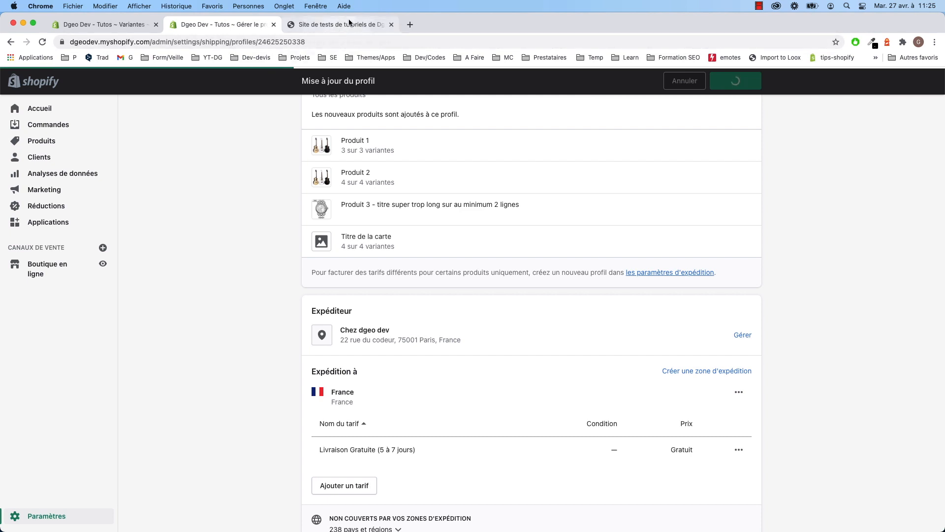
- In the storefront, open Produit 2 (255,00€, Petit / Noir) from the Catalogue
left_click(336, 25)
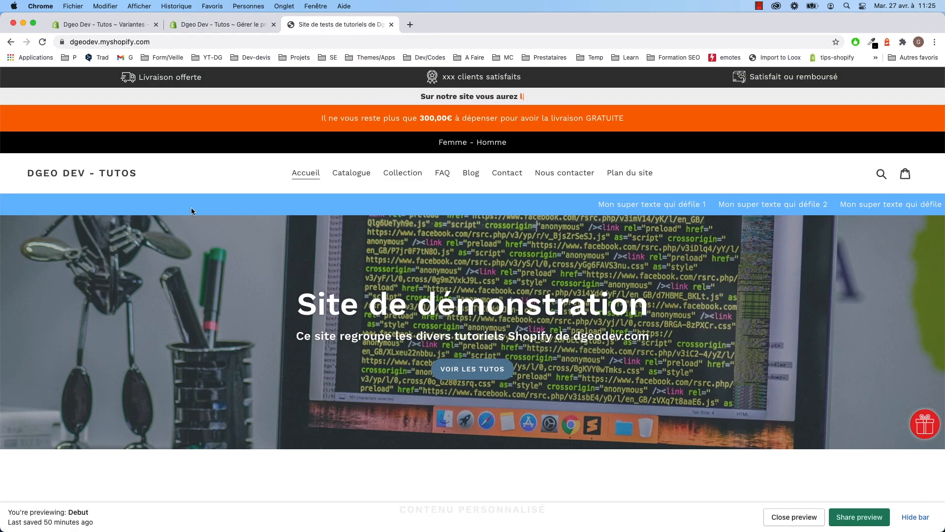
left_click(412, 174)
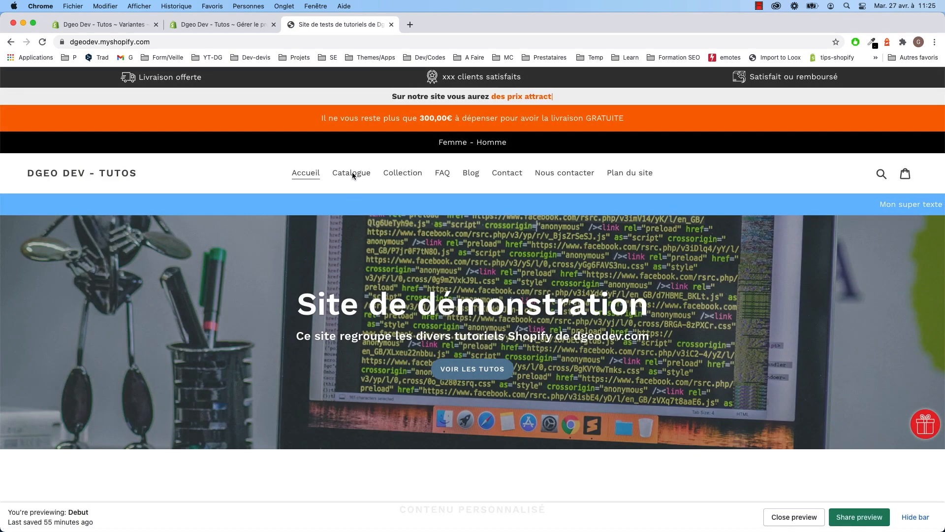
left_click(354, 177)
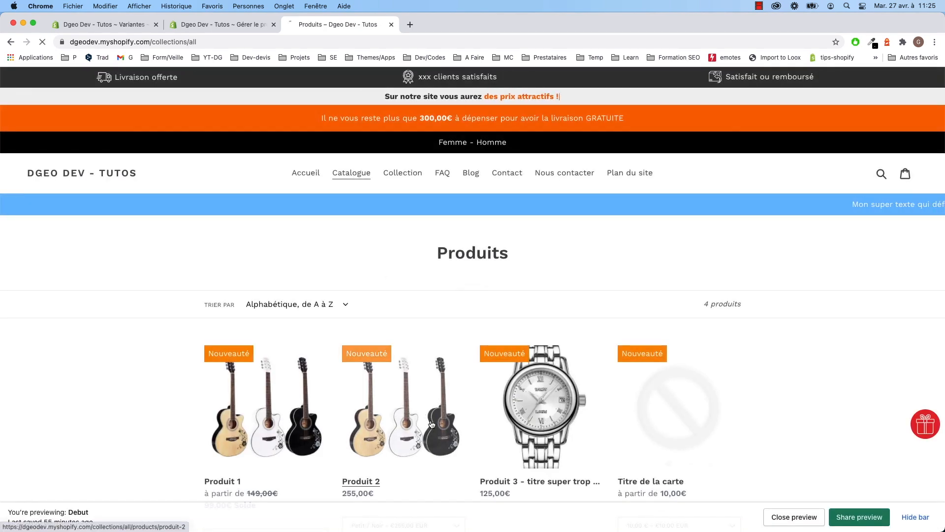
left_click(436, 425)
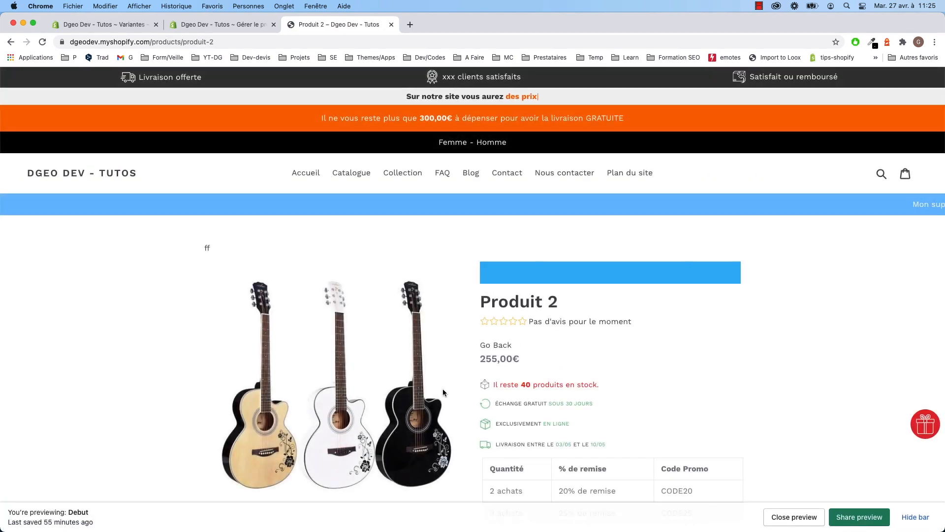
scroll(459, 391, "down", 4)
scroll(459, 391, "down", 2)
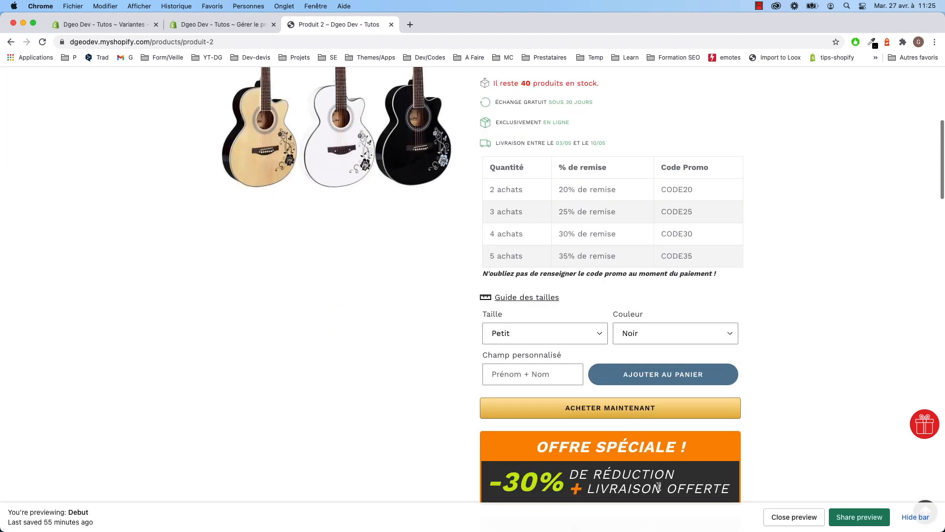
- Buy Produit 2 now and enter the contact e-mail, first name and last name
left_click(645, 409)
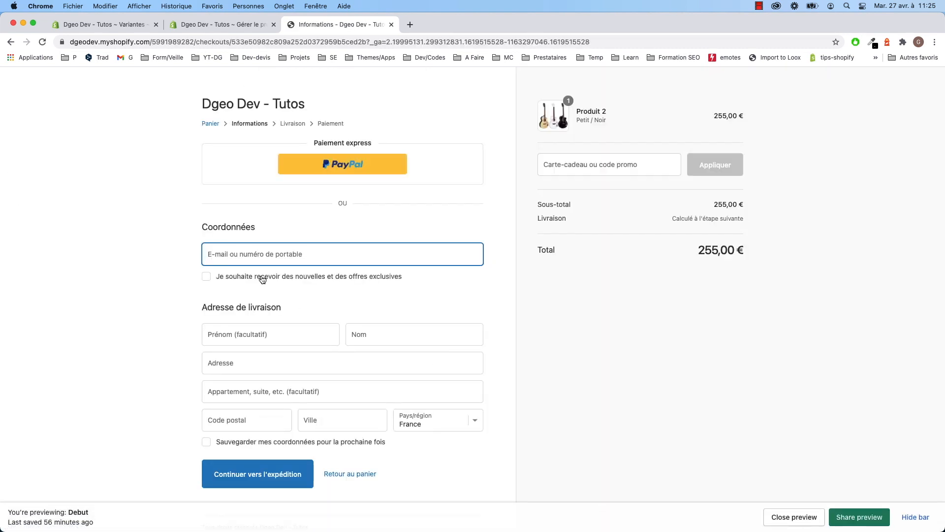
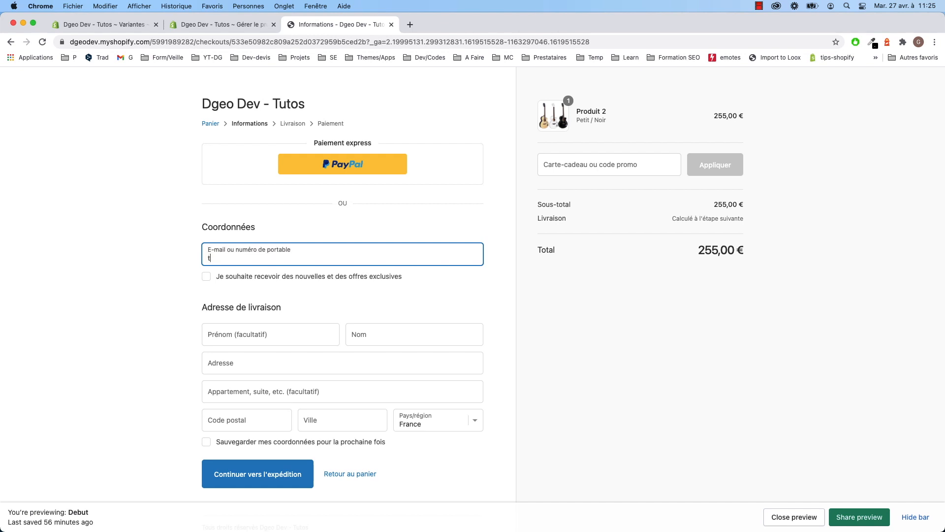
key("BackSpace")
left_click(254, 344)
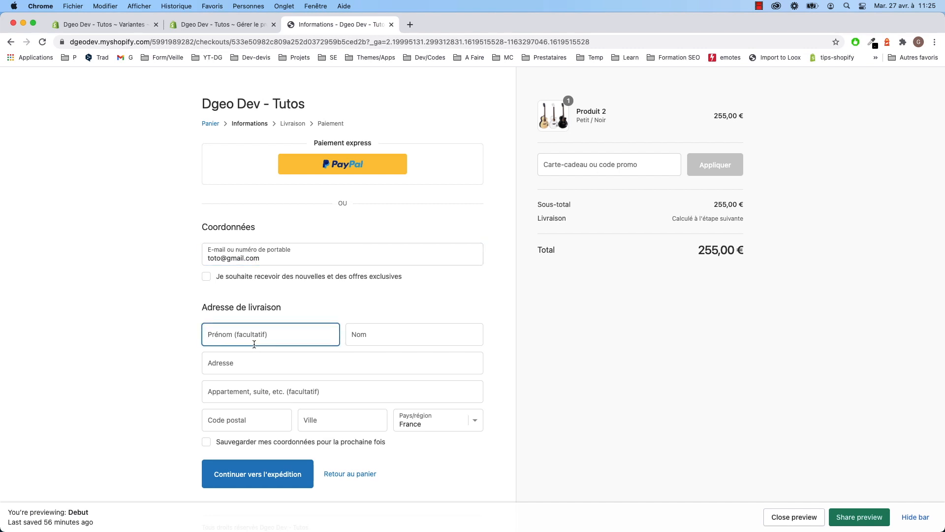
type("dgeo")
key("Tab")
type("de")
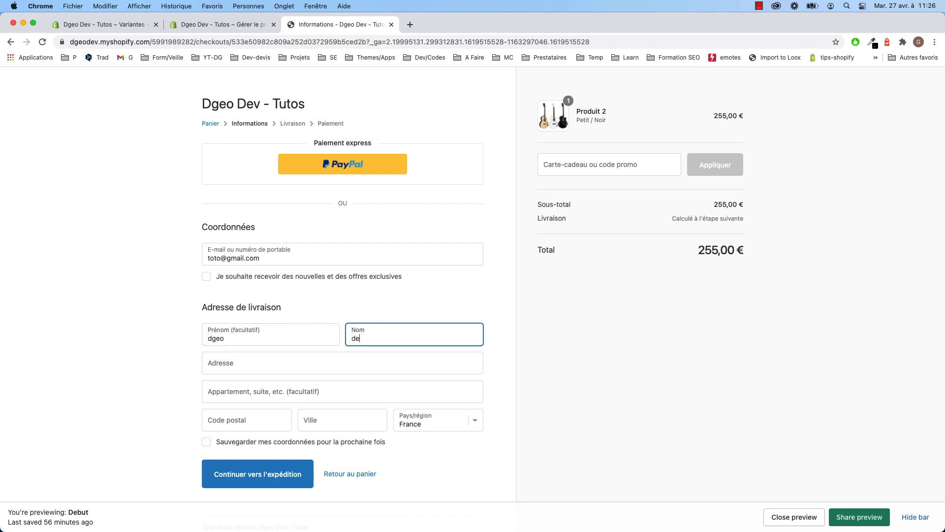
- Enter the French street address, postal code and city, save the details, and continue to shipping
left_click(243, 364)
type("22")
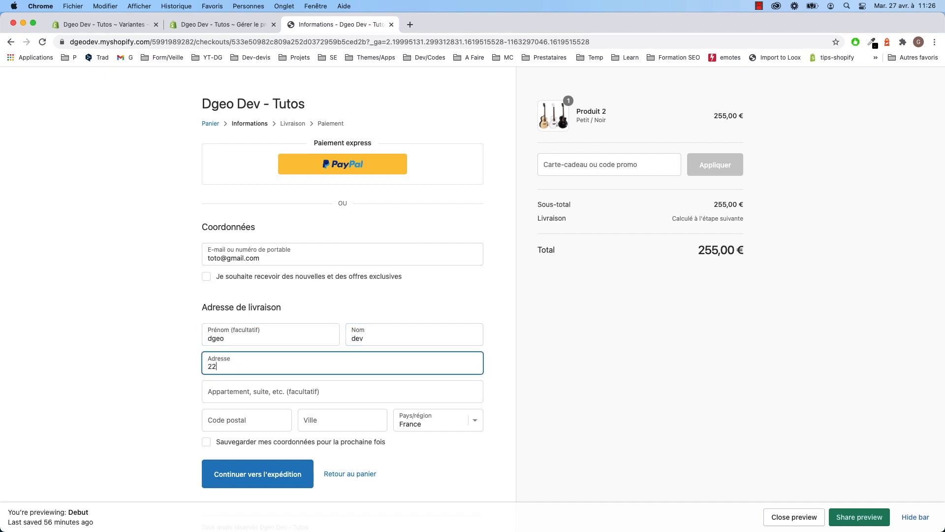
type(" rue du codeur")
left_click(246, 410)
type("75001")
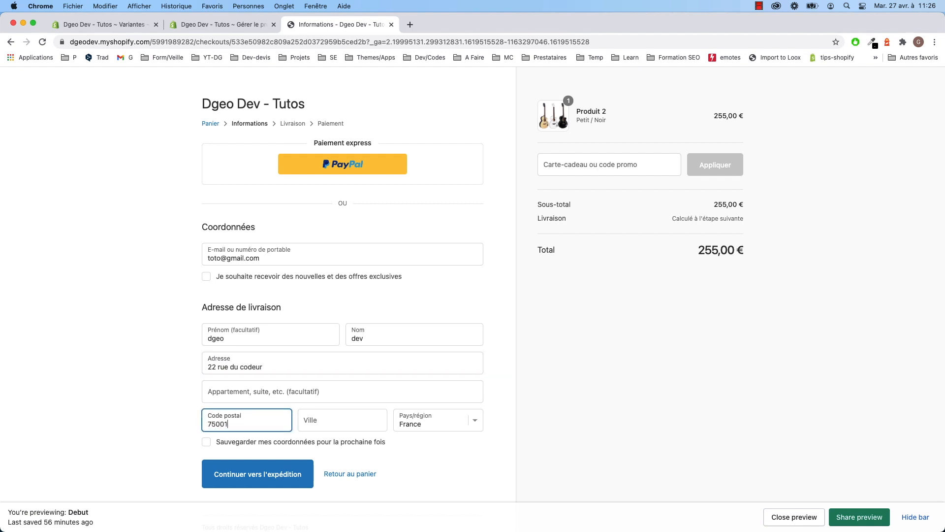
left_click(311, 419)
type("Paris")
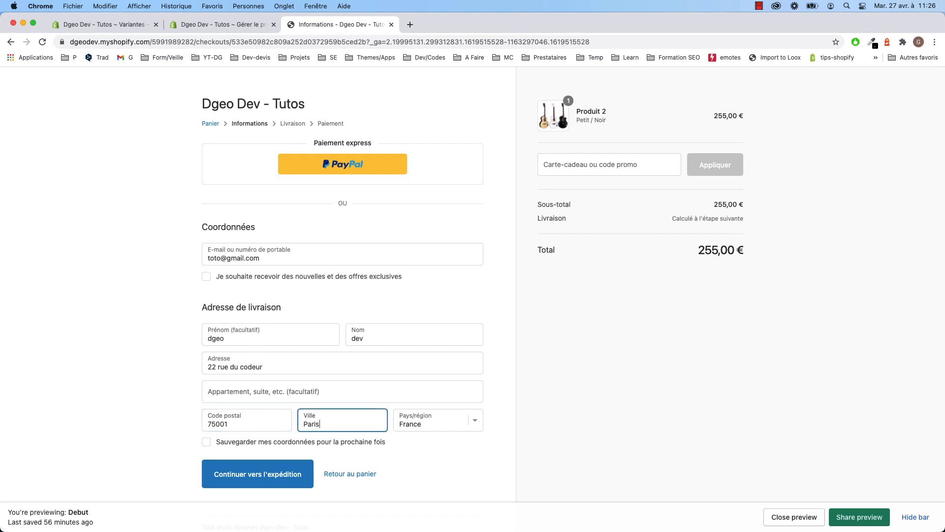
left_click(290, 446)
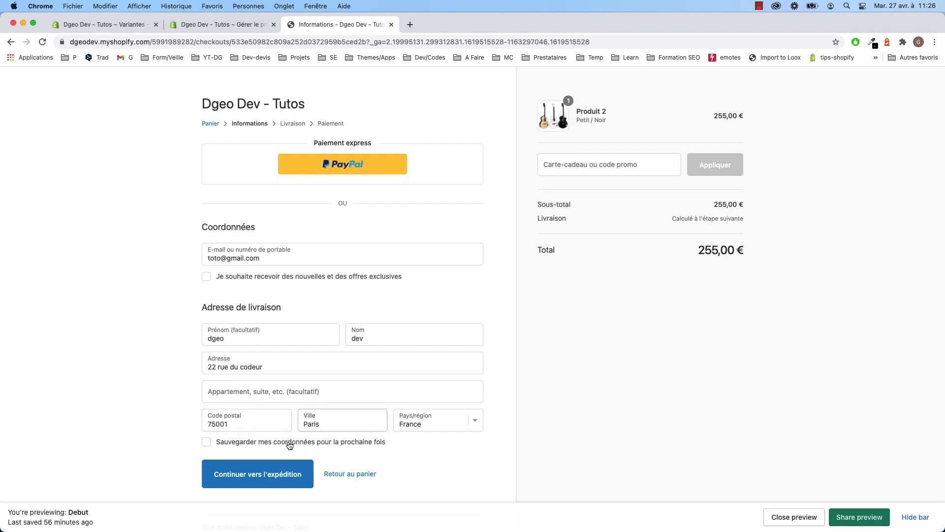
left_click(275, 478)
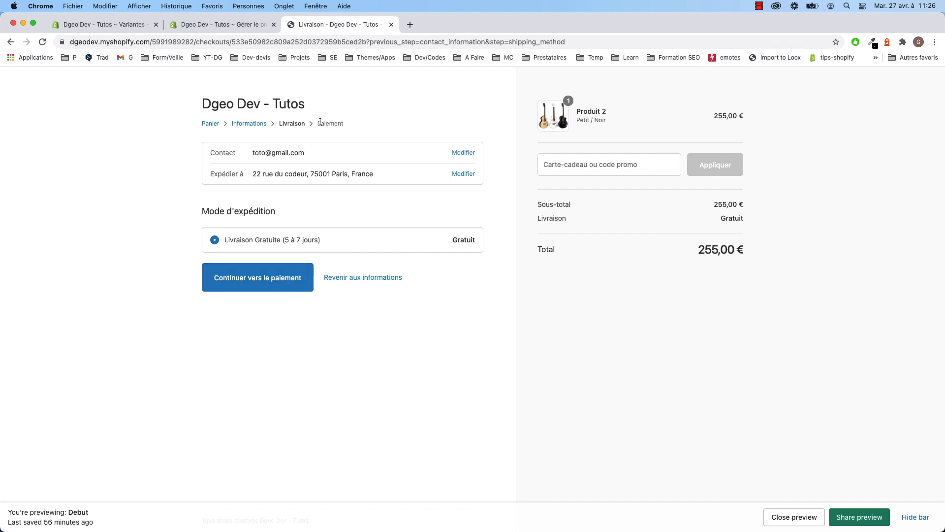
left_click(229, 25)
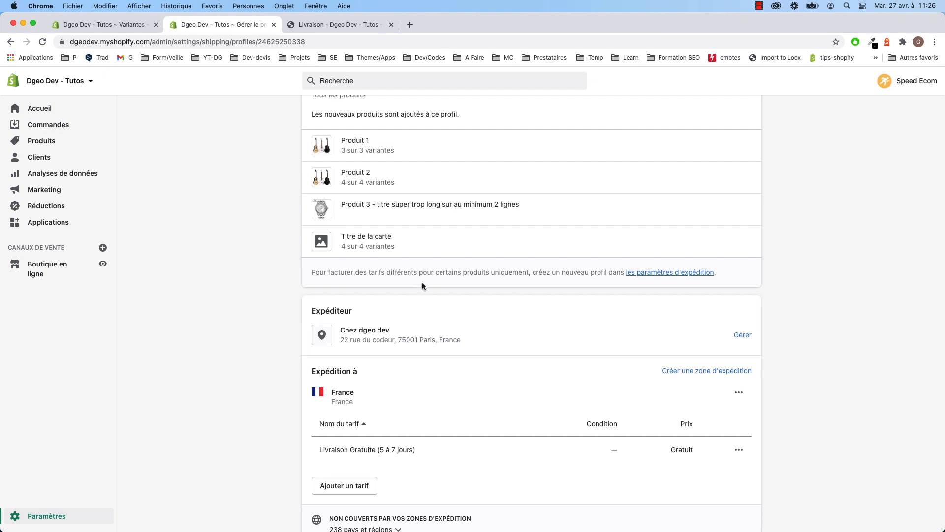
scroll(418, 287, "down", 3)
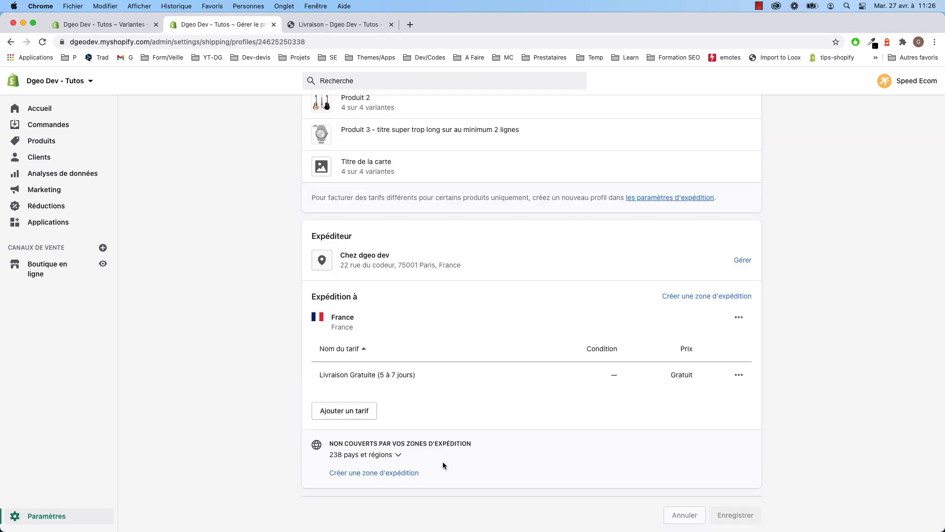
- Create a zone named Europe that includes the whole Europe region
left_click(393, 473)
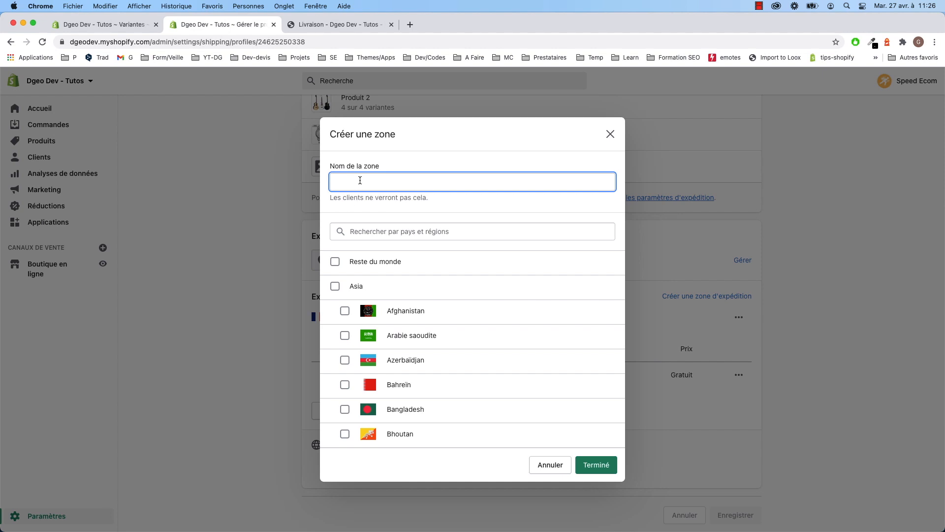
type("Europe")
left_click(388, 231)
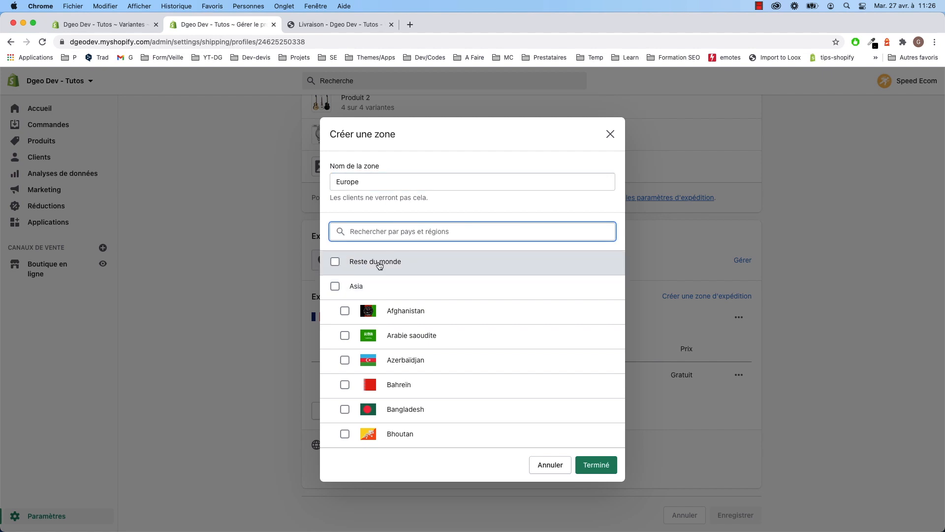
scroll(374, 300, "down", 5)
left_click_drag(622, 258, 621, 350)
left_click(367, 338)
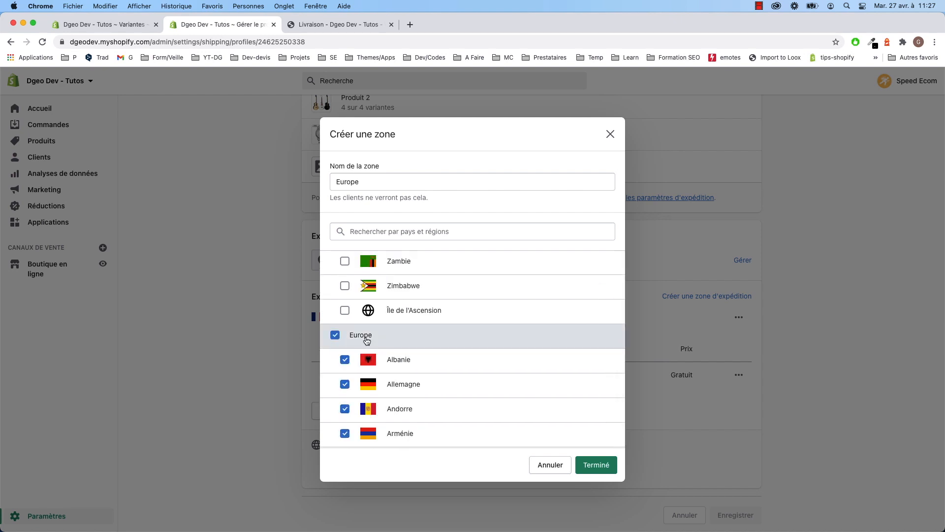
left_click(598, 467)
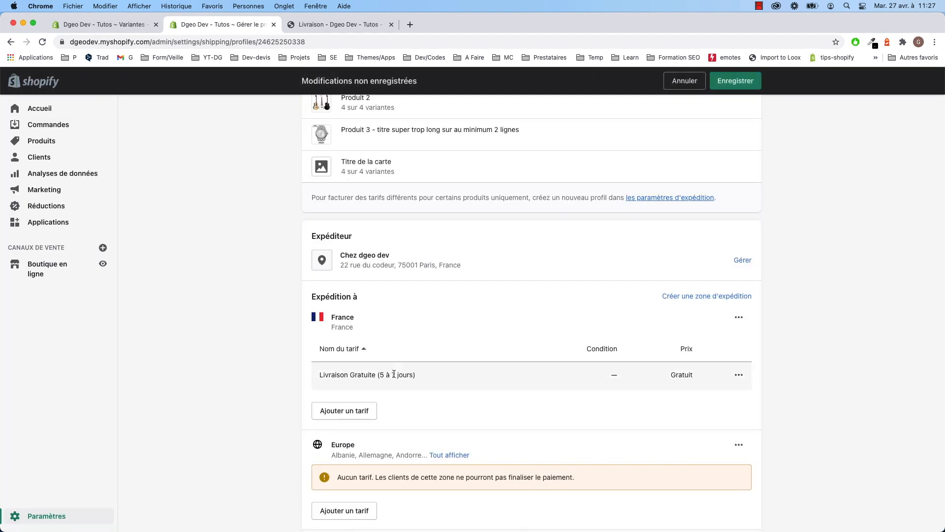
scroll(389, 412, "down", 3)
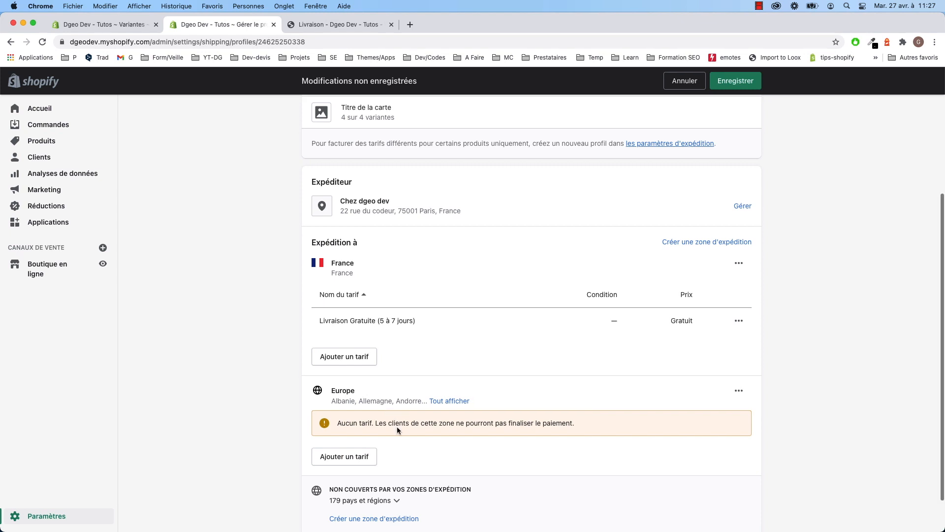
- Add a Europe rate named 'Livraison Standard (10 à 14 jours)'
left_click(357, 456)
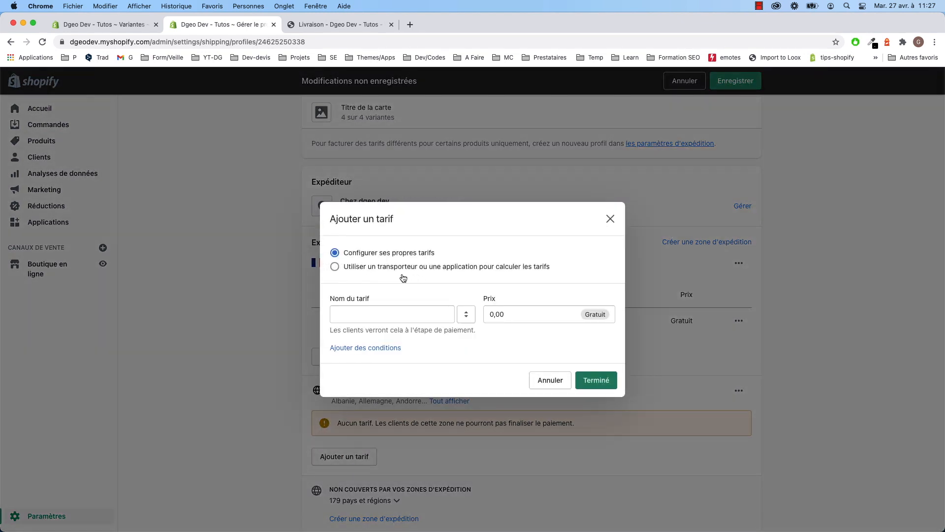
left_click(366, 314)
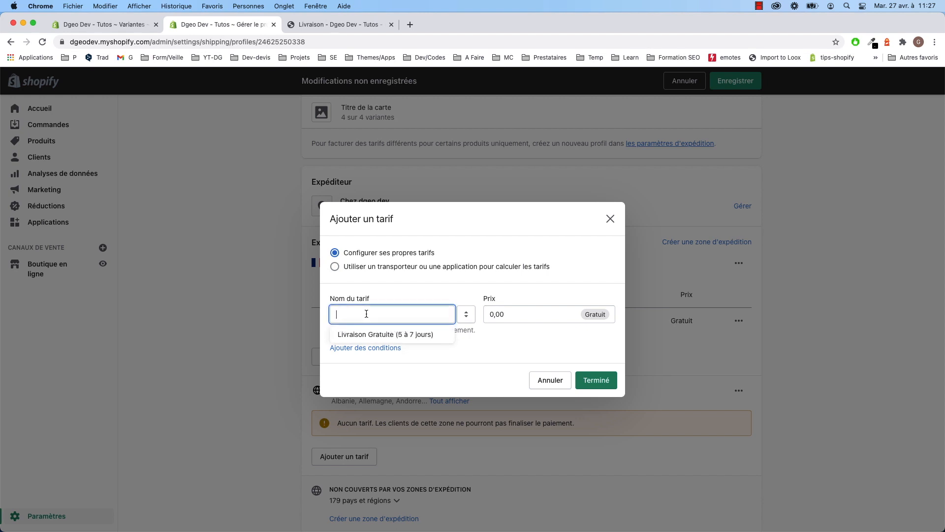
left_click(379, 334)
left_click(400, 314)
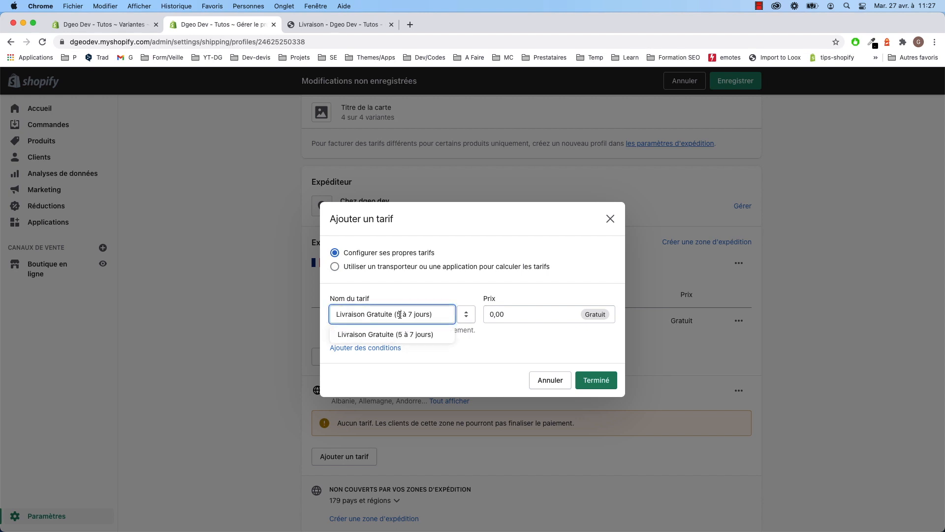
key("BackSpace")
type("10")
left_click(416, 314)
key("BackSpace")
key("BackSpace")
type("14")
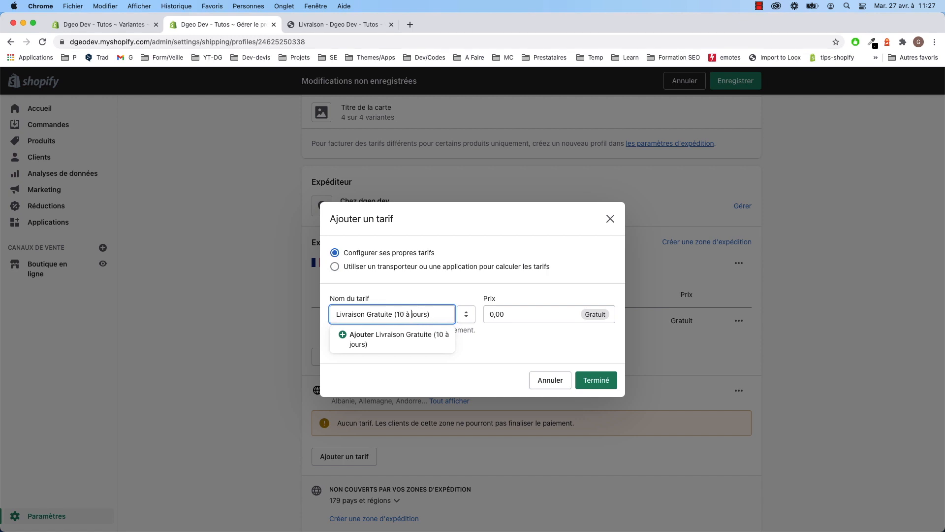
double_click(380, 315)
type("Standard")
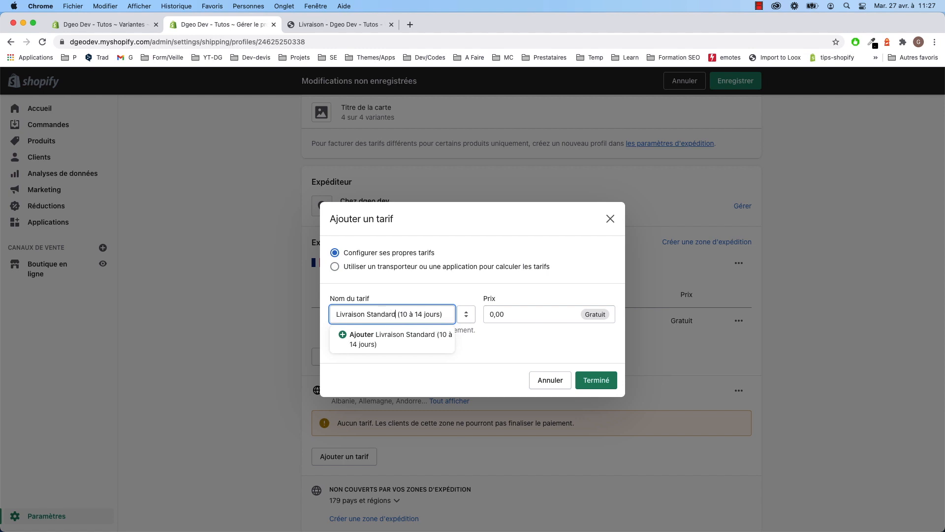
- Give the rate an order-price condition with a 400,00 € minimum
left_click(491, 318)
key("BackSpace")
type("5")
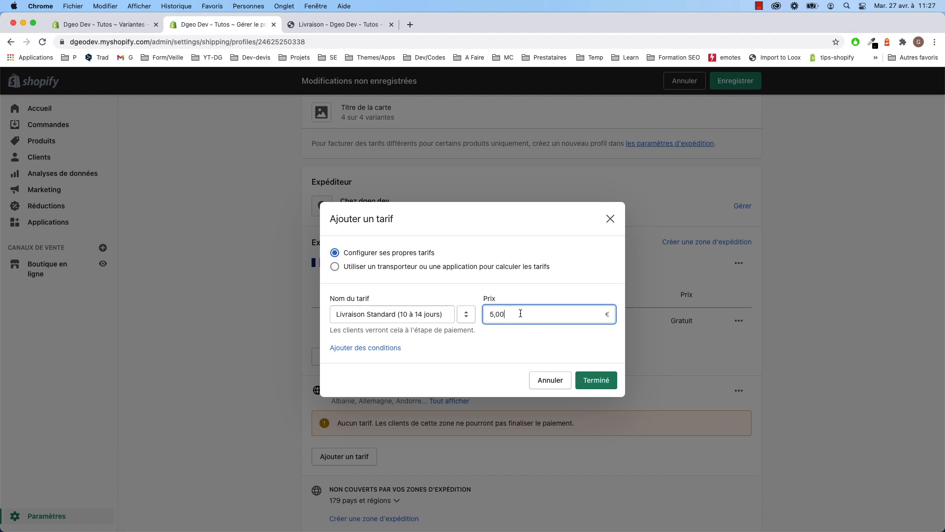
left_click(389, 348)
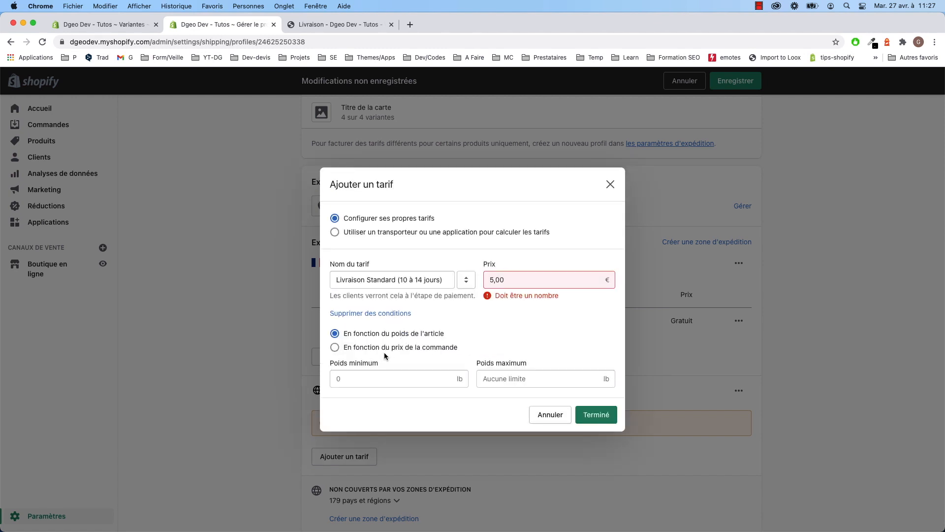
left_click(392, 348)
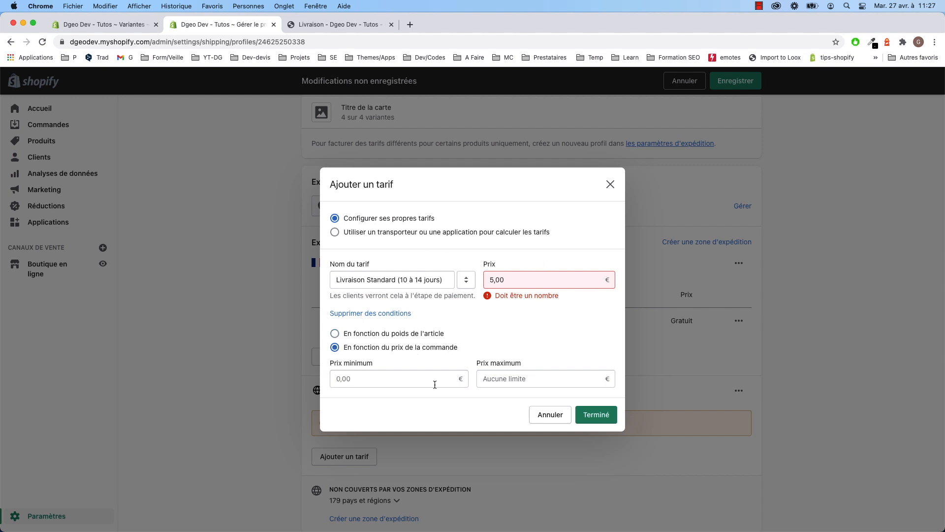
left_click(354, 383)
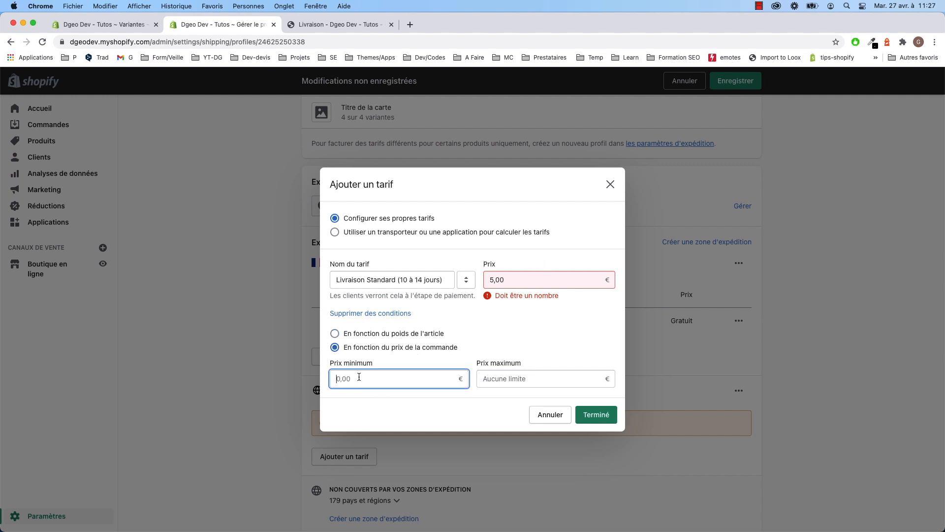
left_click(556, 276)
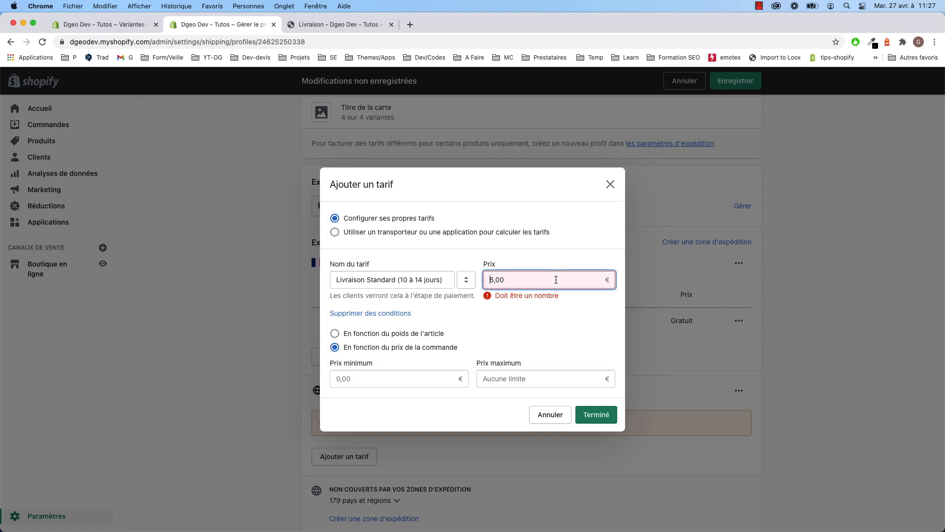
left_click(363, 377)
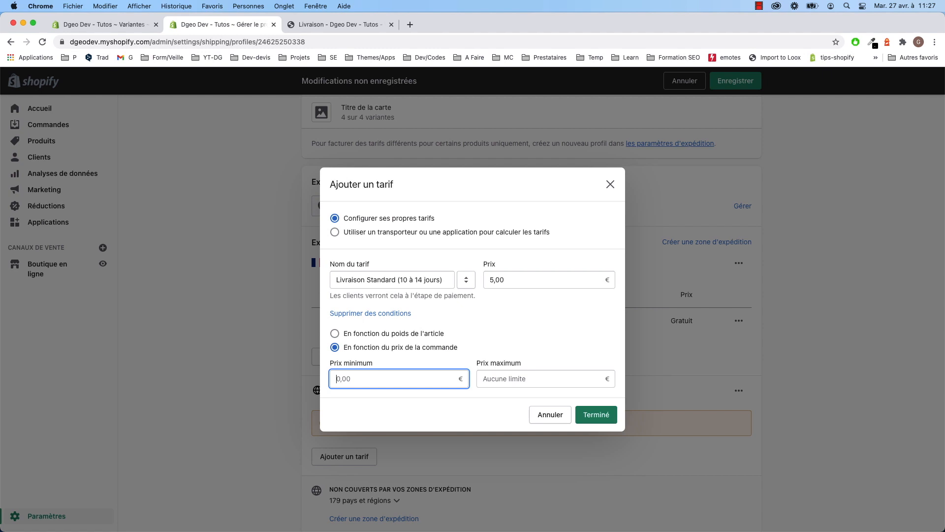
left_click(366, 24)
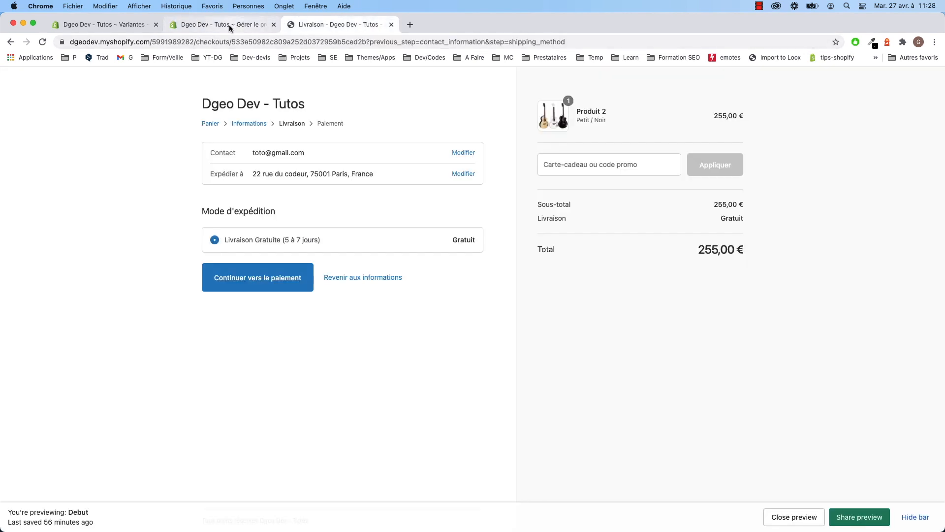
left_click(249, 26)
type("4")
left_click(568, 377)
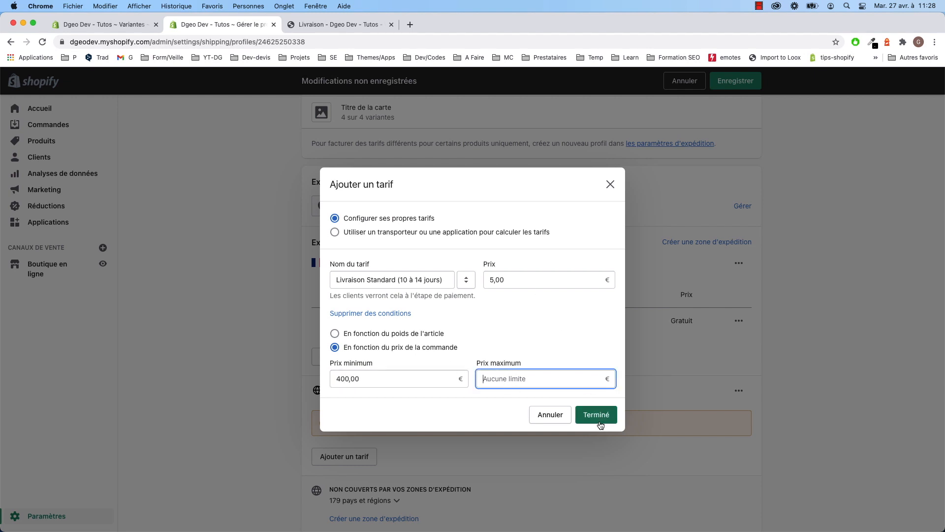
- Clear the price so the rate is free, add it to Europe, save, and reload checkout
double_click(498, 279)
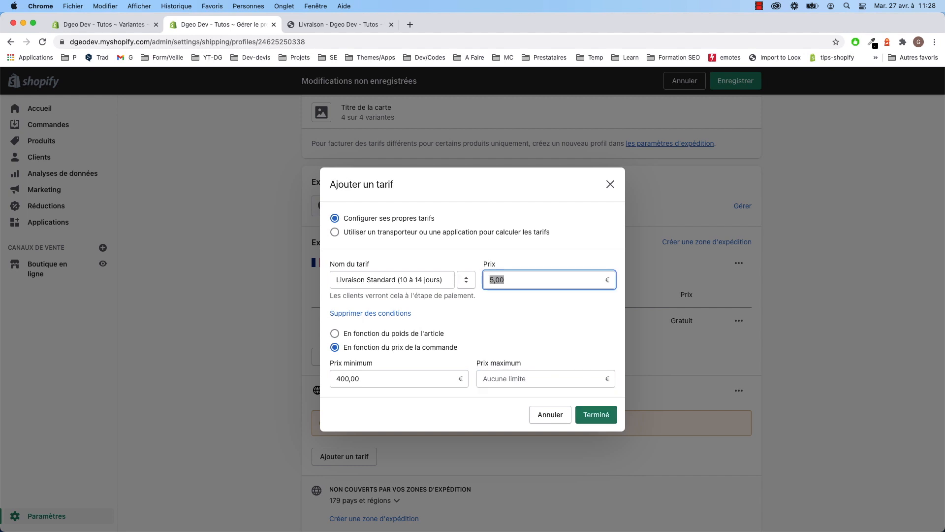
key("BackSpace")
left_click(513, 307)
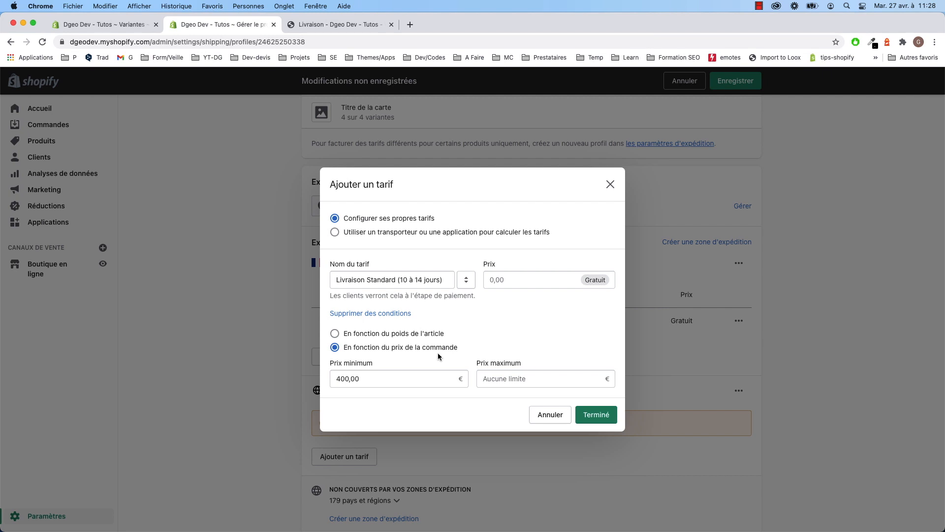
left_click(604, 416)
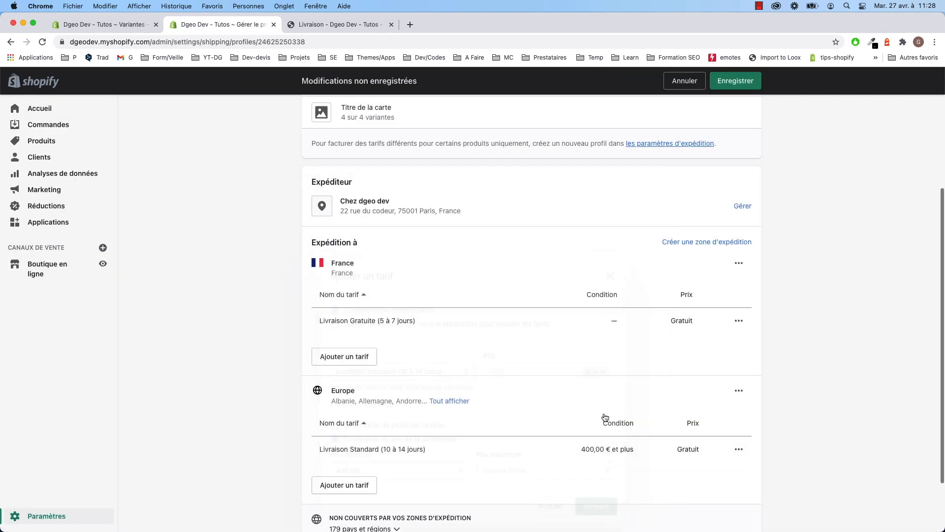
left_click(740, 87)
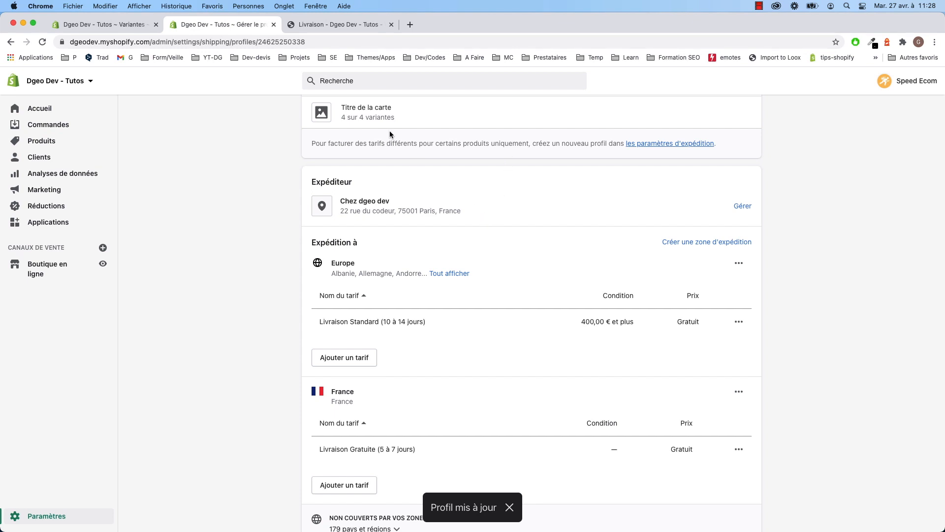
left_click(330, 26)
left_click(42, 46)
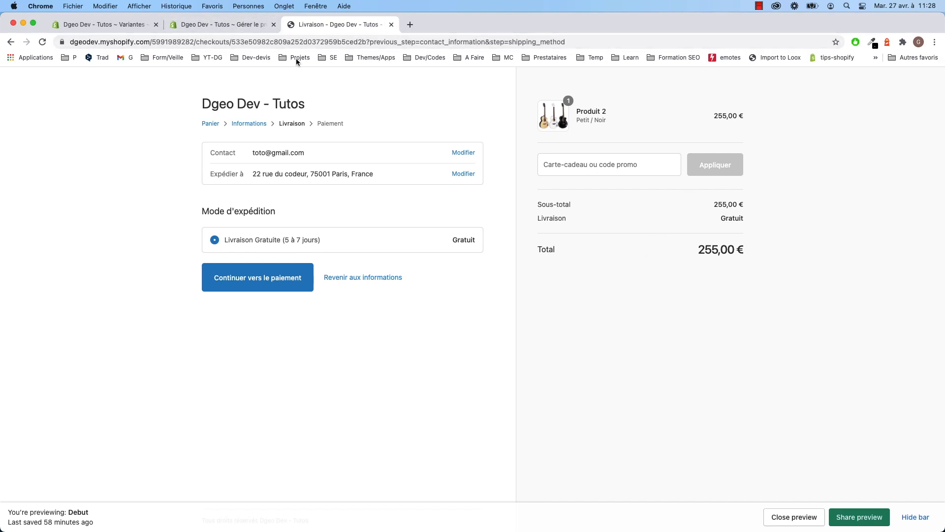
- Return to the general shipping profile tab and scroll down to the Europe and France zones
left_click(223, 25)
scroll(510, 412, "down", 1)
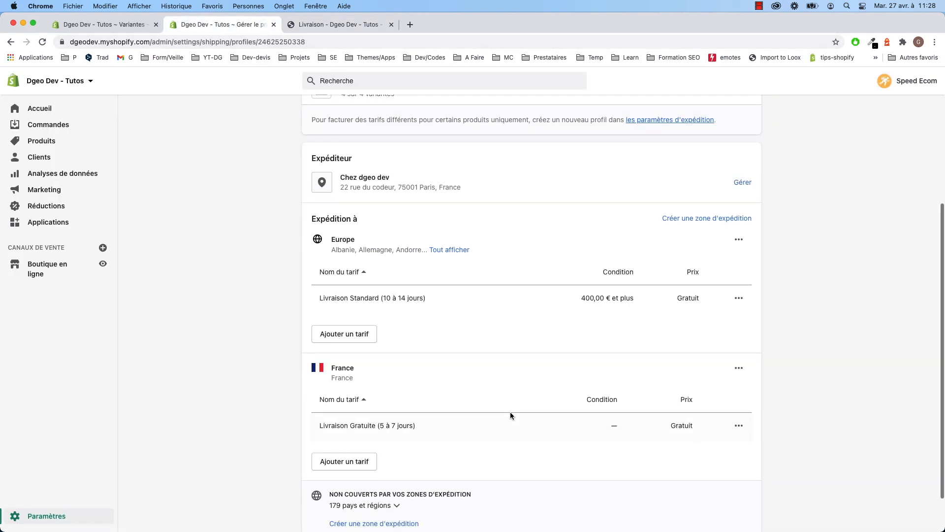
scroll(512, 411, "down", 1)
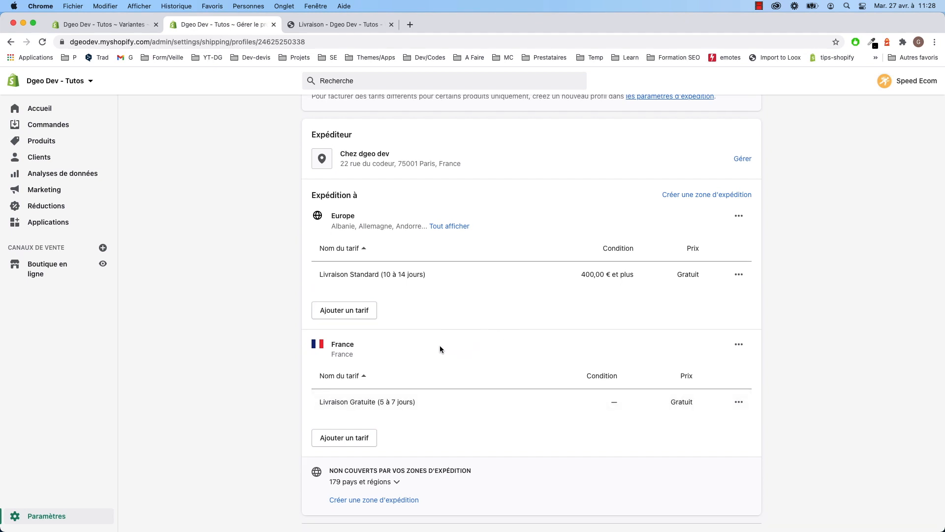
scroll(414, 354, "down", 1)
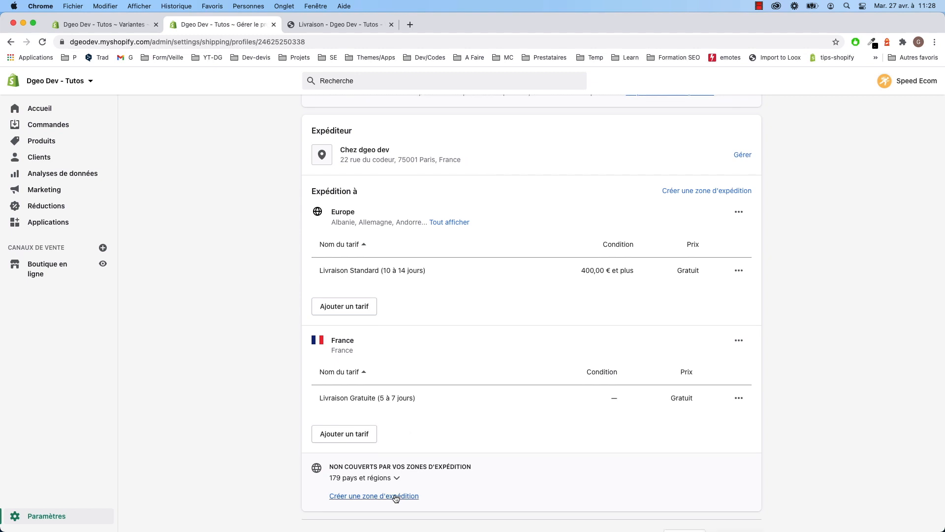
- Create an International shipping zone covering the rest of the world
left_click(396, 496)
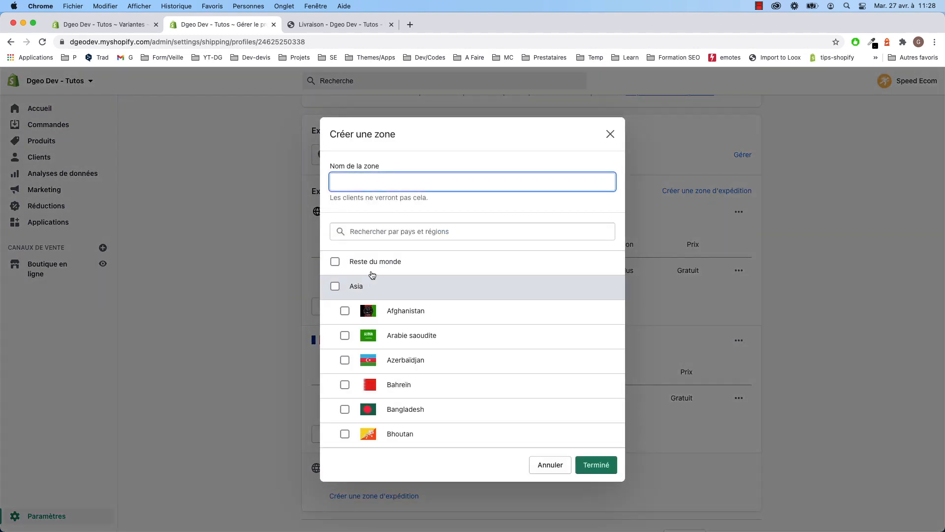
left_click(376, 264)
left_click(366, 181)
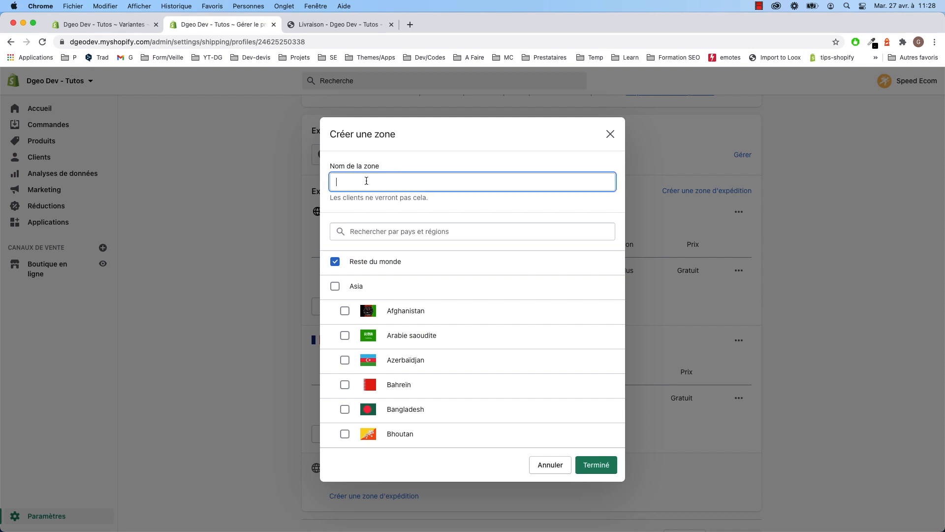
type("I")
key("Left")
key("Left")
key("BackSpace")
left_click(378, 231)
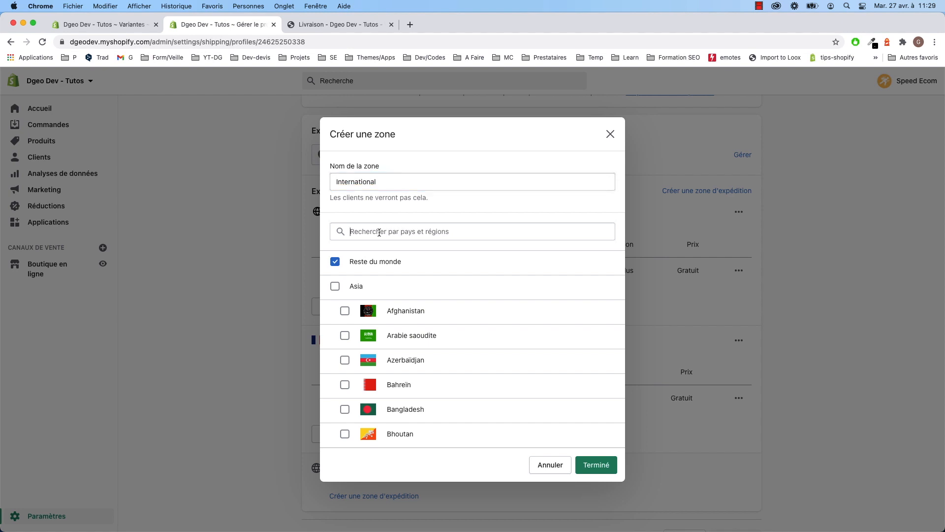
left_click(608, 469)
- Add a Livraison Inter rate priced at 15,00 € to the International zone
scroll(414, 439, "down", 3)
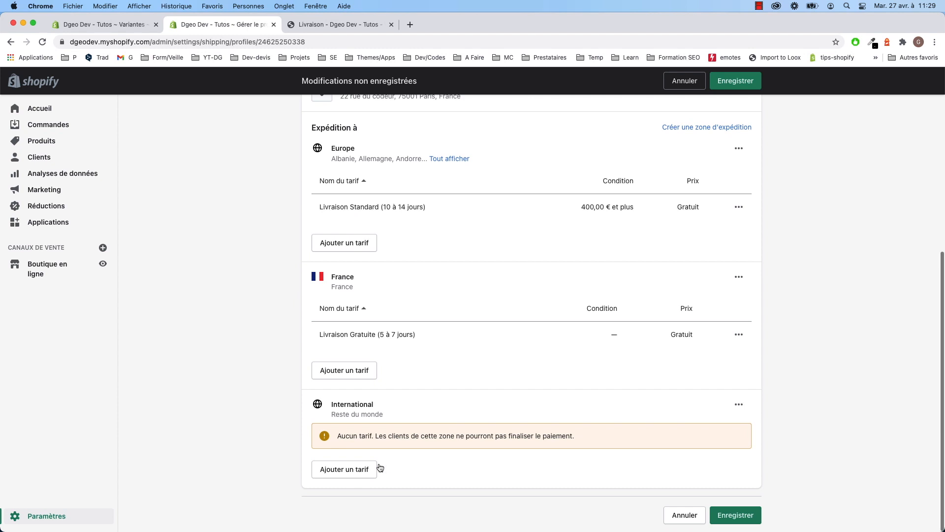
left_click(376, 468)
left_click(360, 315)
type("Livraison")
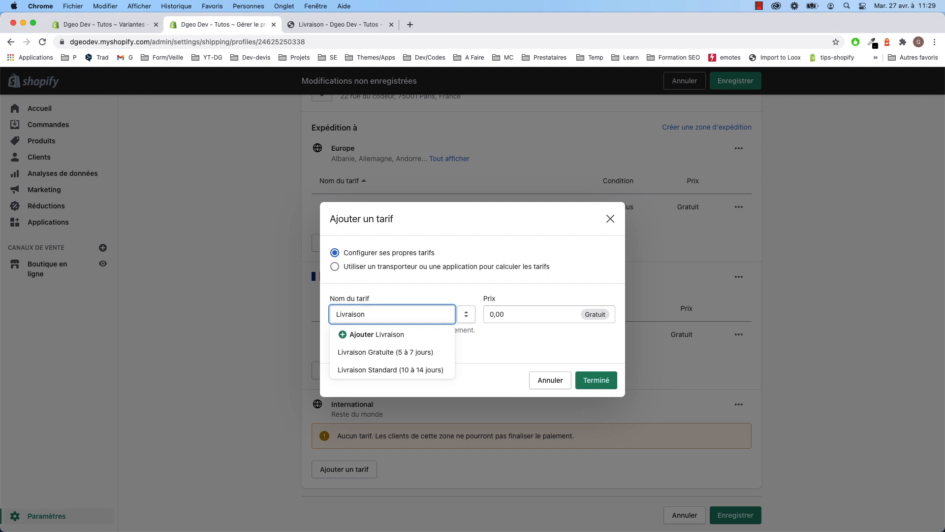
type(" Intern")
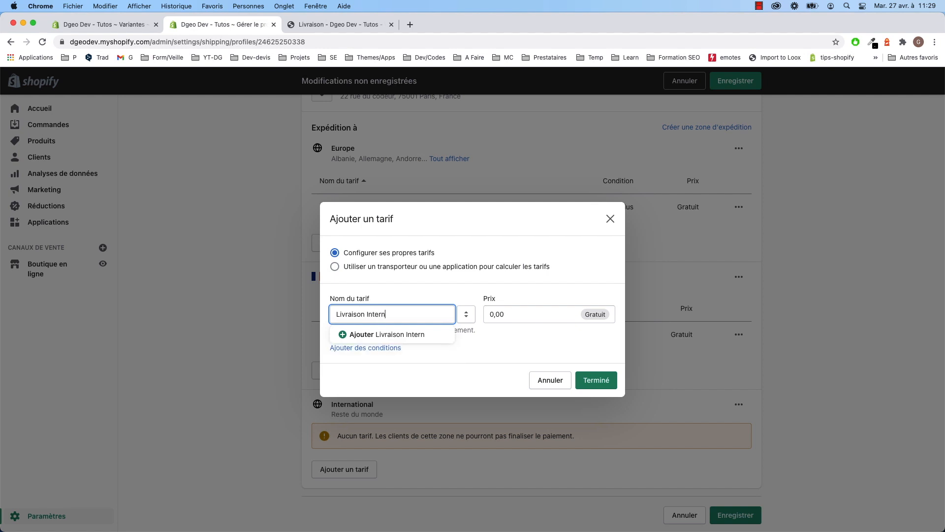
left_click(509, 318)
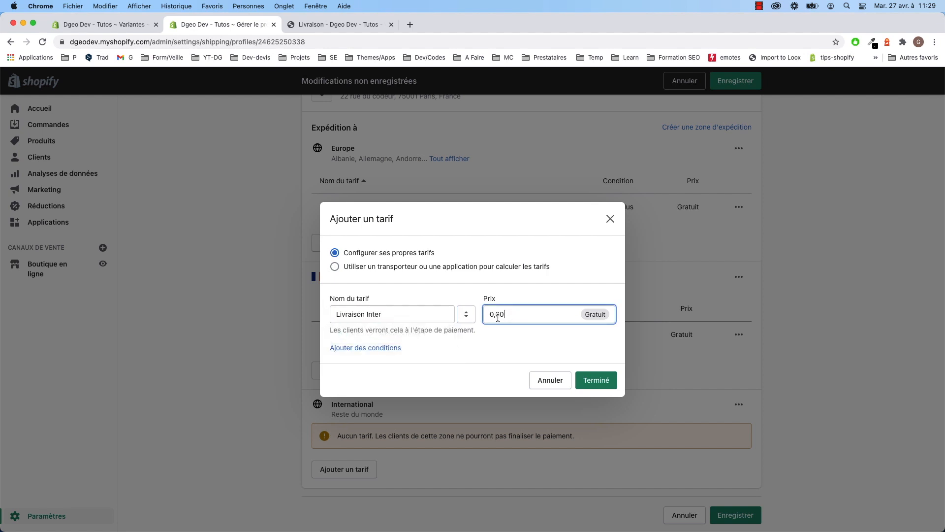
type("15")
left_click(598, 384)
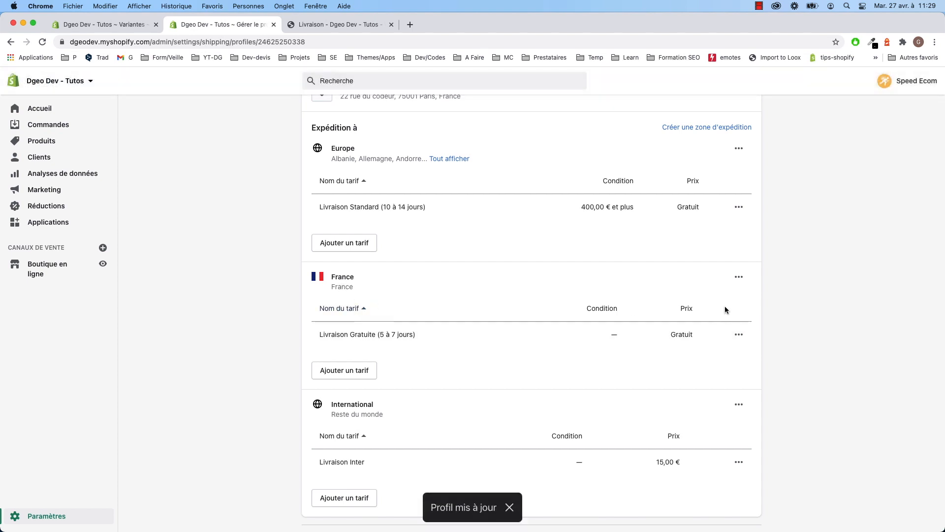
left_click(344, 373)
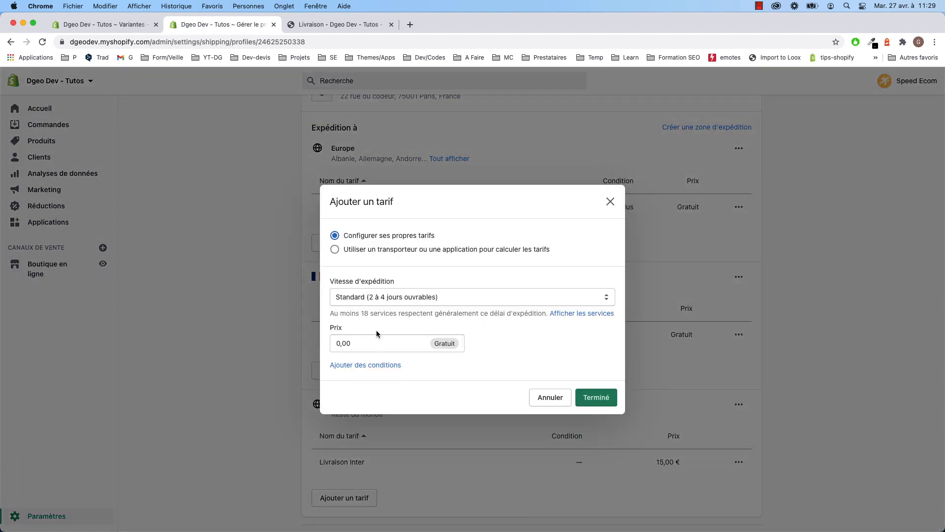
- Limit France's Livraison Gratuite rate to orders with a minimum price of 500,00 €
left_click(611, 202)
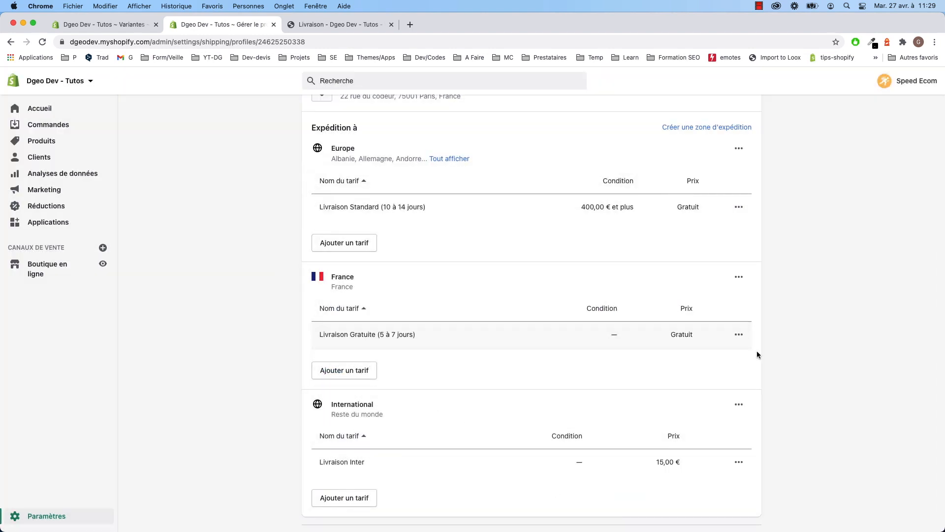
left_click(739, 335)
left_click(720, 359)
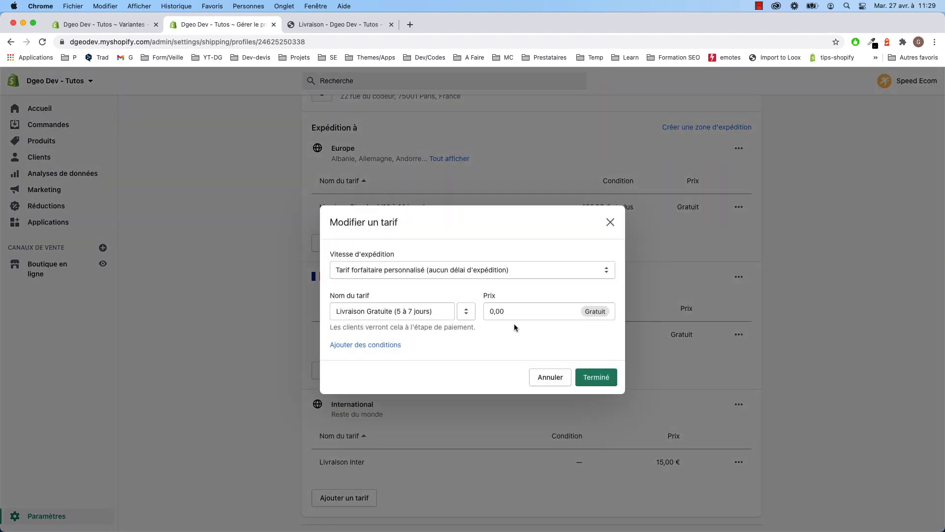
left_click(382, 349)
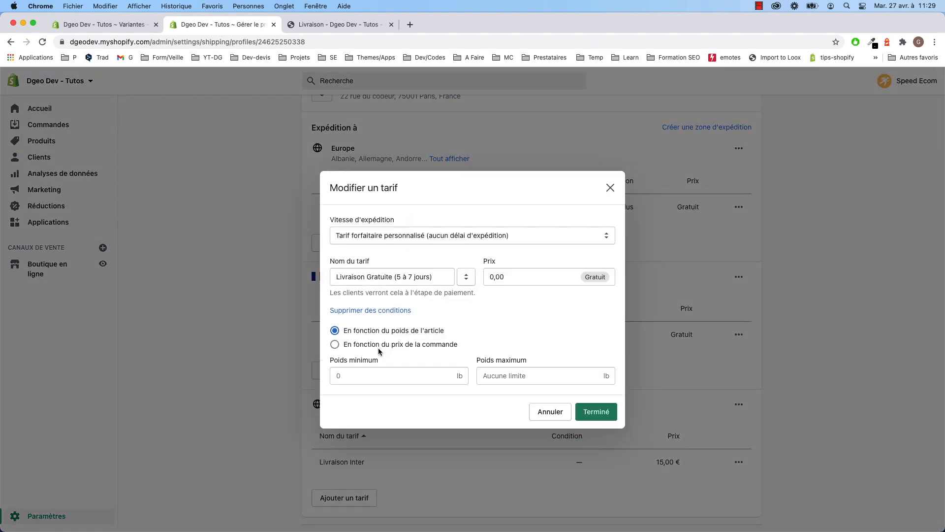
left_click(387, 345)
left_click(341, 380)
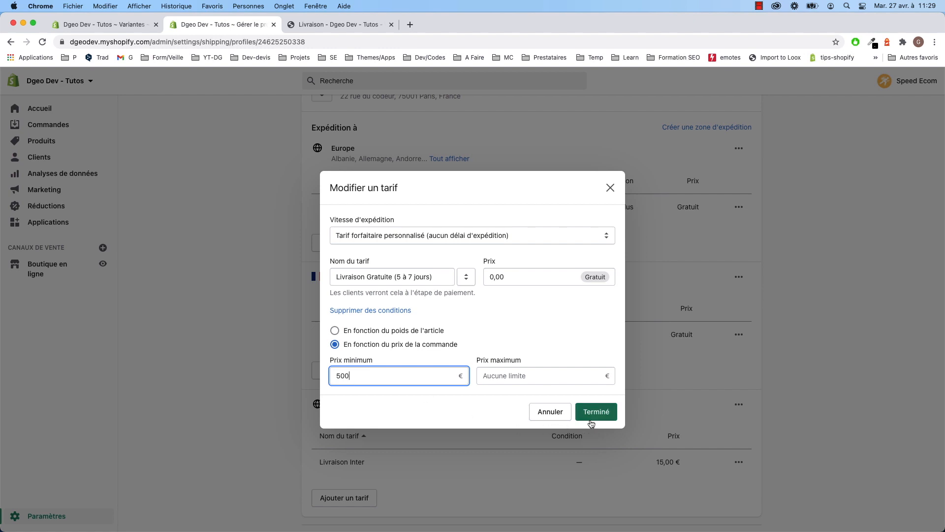
left_click(604, 412)
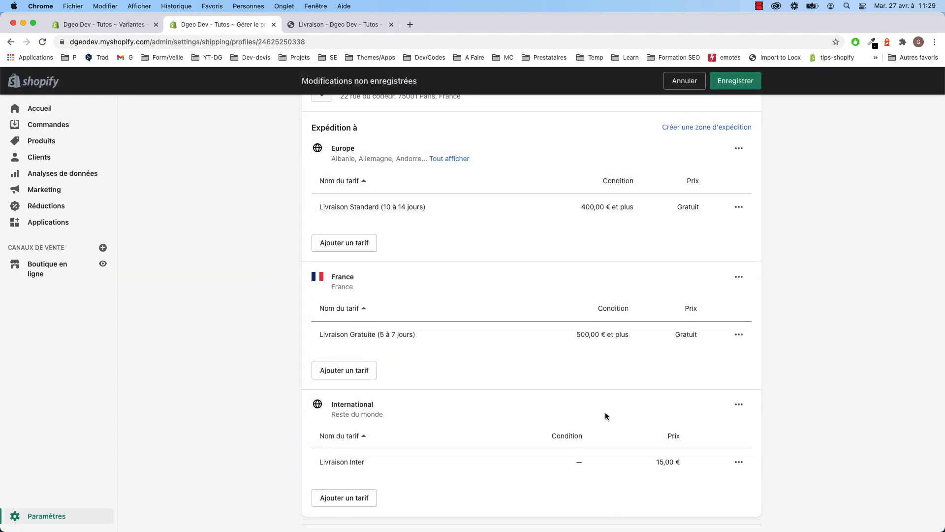
left_click(353, 371)
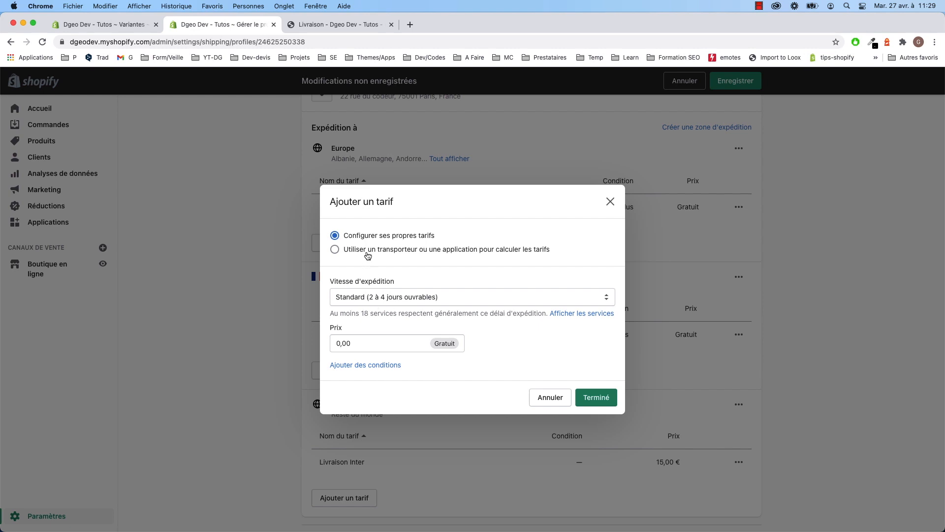
- Add a custom flat rate to France named Livraison Standard priced at 5,00 €
left_click(384, 298)
left_click(383, 320)
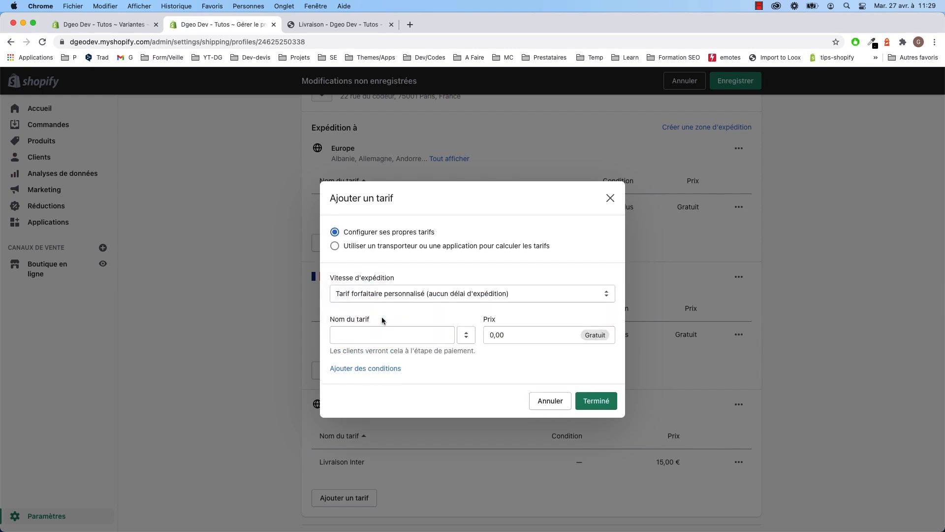
left_click(361, 341)
type("Livraison")
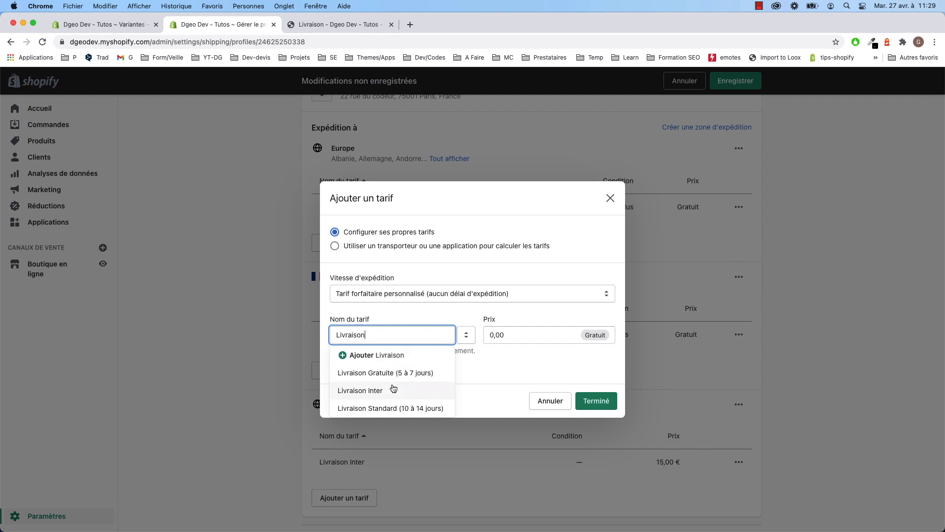
type(" Stan")
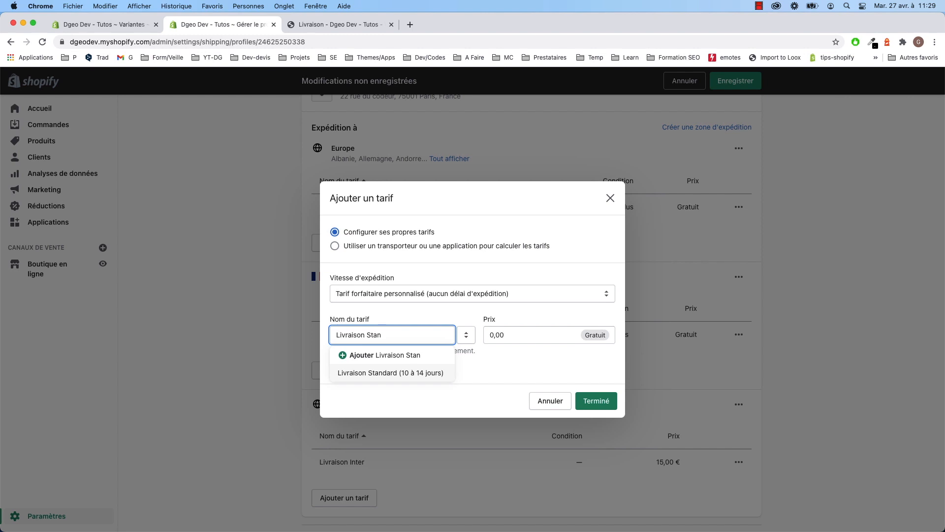
type("dart")
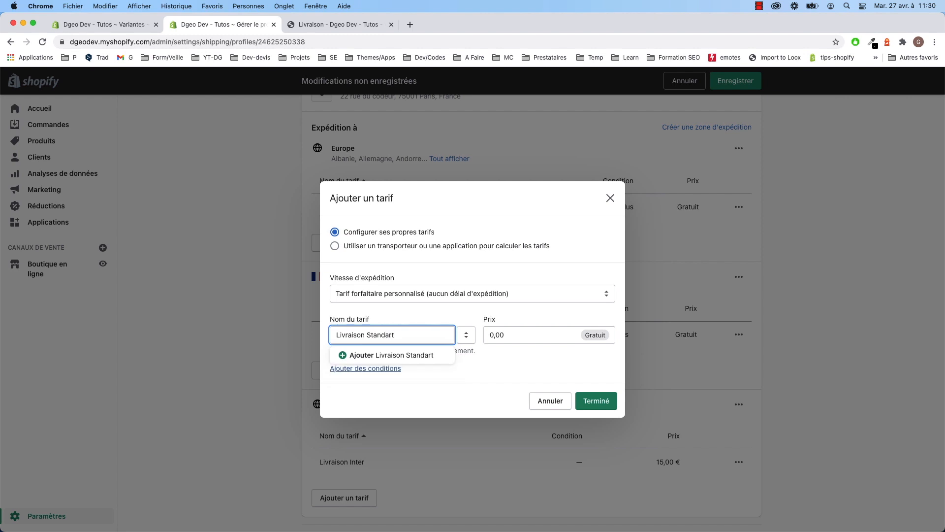
key("BackSpace")
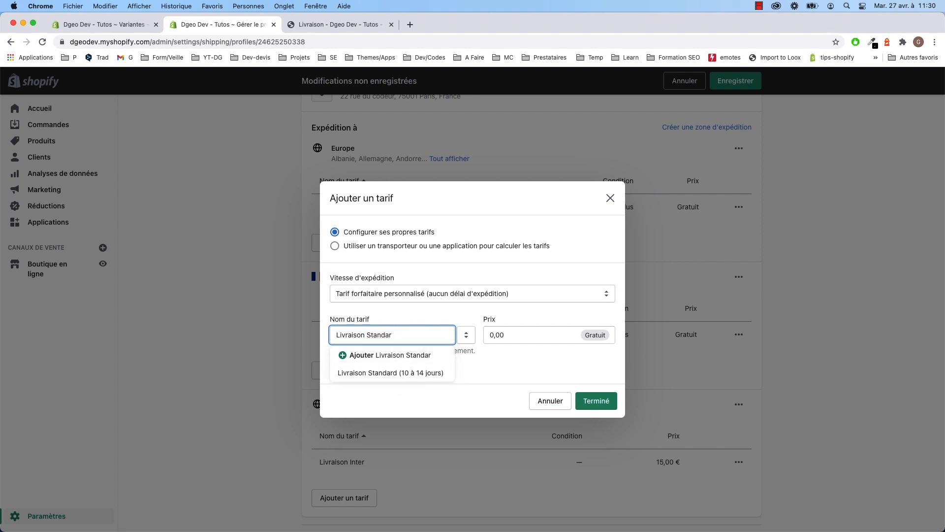
type("d")
left_click(493, 335)
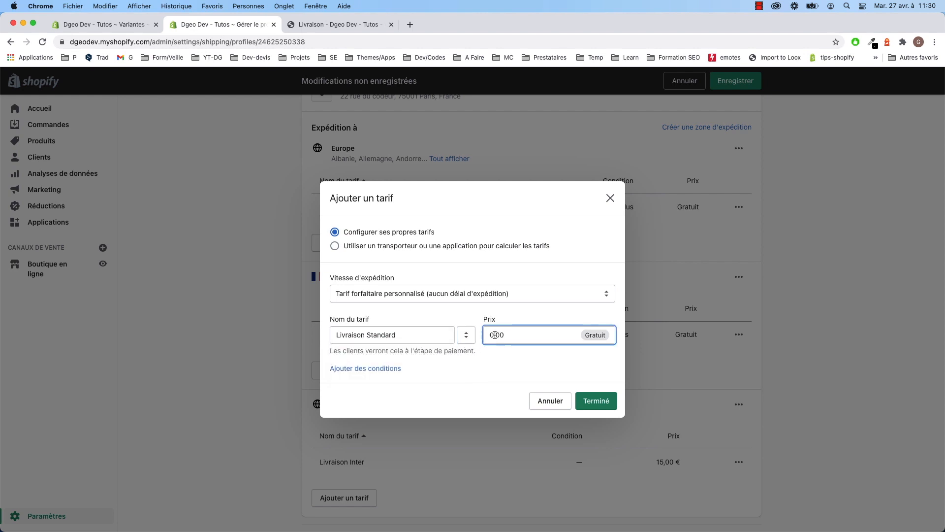
type("5")
- Restrict Livraison Standard to order prices up to 499,00 € and save the profile
left_click(387, 369)
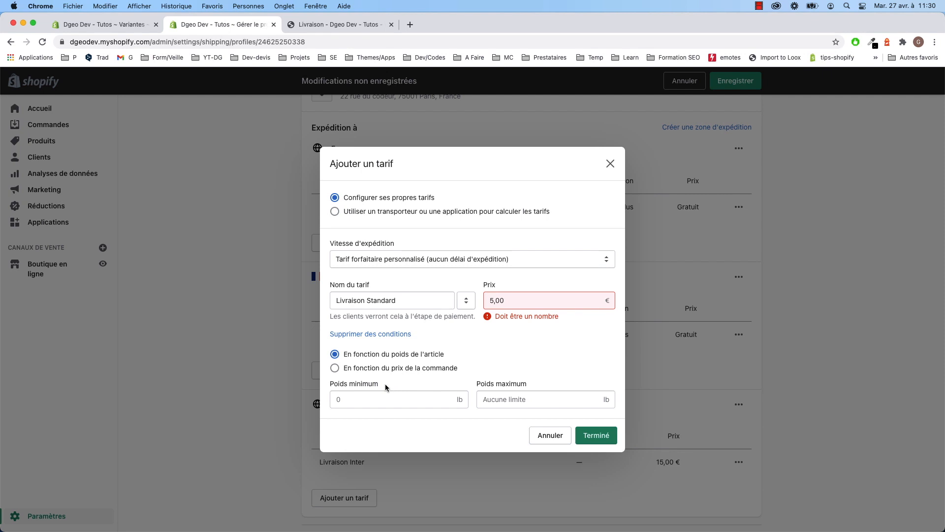
left_click(360, 397)
left_click(522, 397)
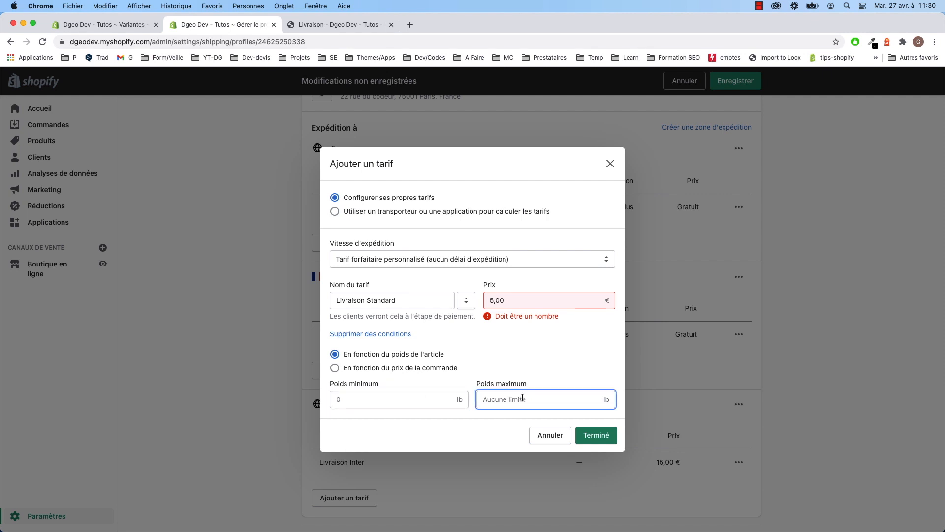
triple_click(517, 159)
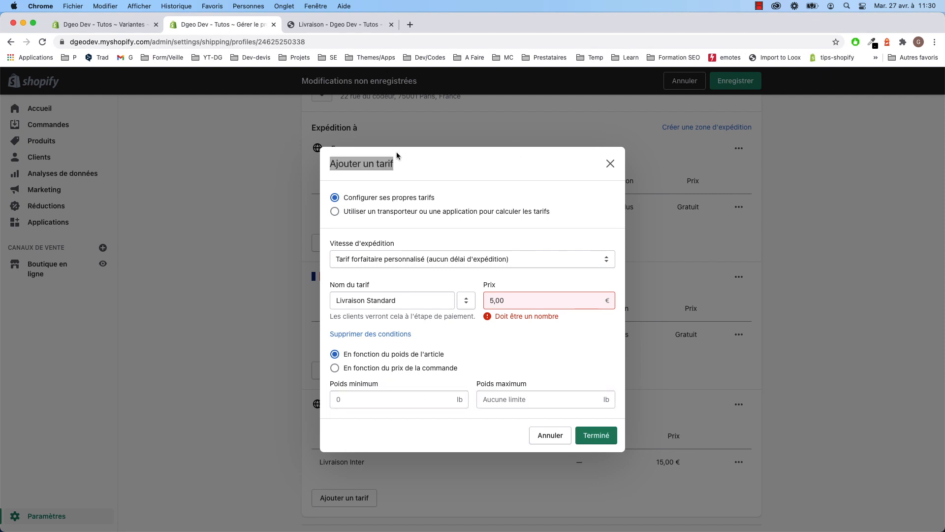
left_click(505, 397)
type("4")
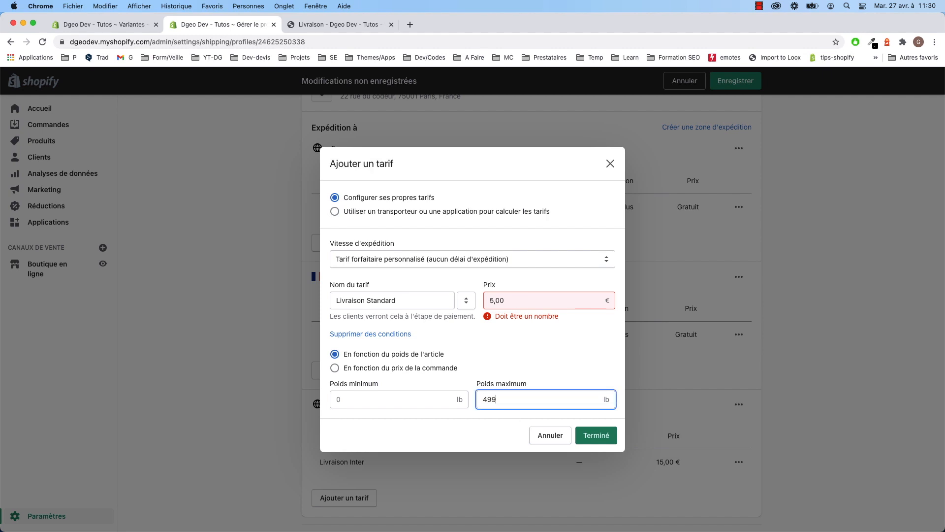
type("99")
left_click(389, 368)
left_click(539, 403)
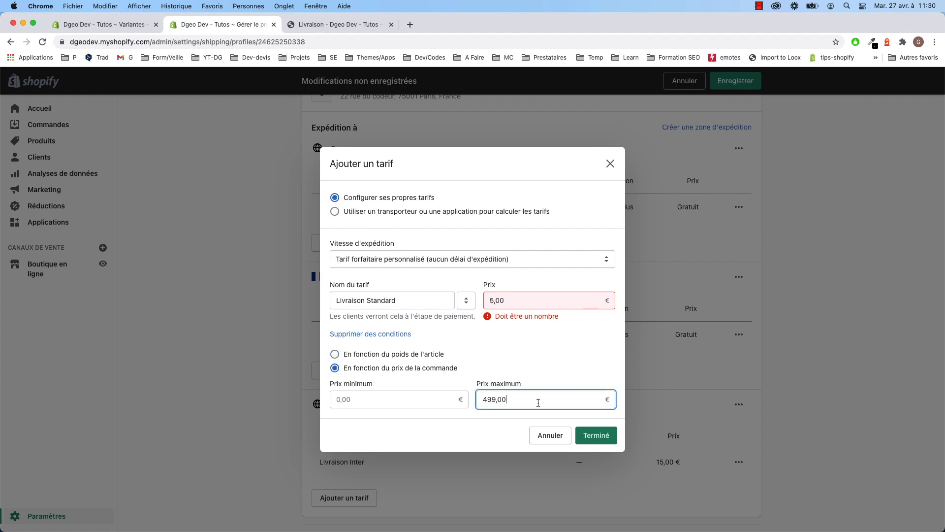
left_click(601, 436)
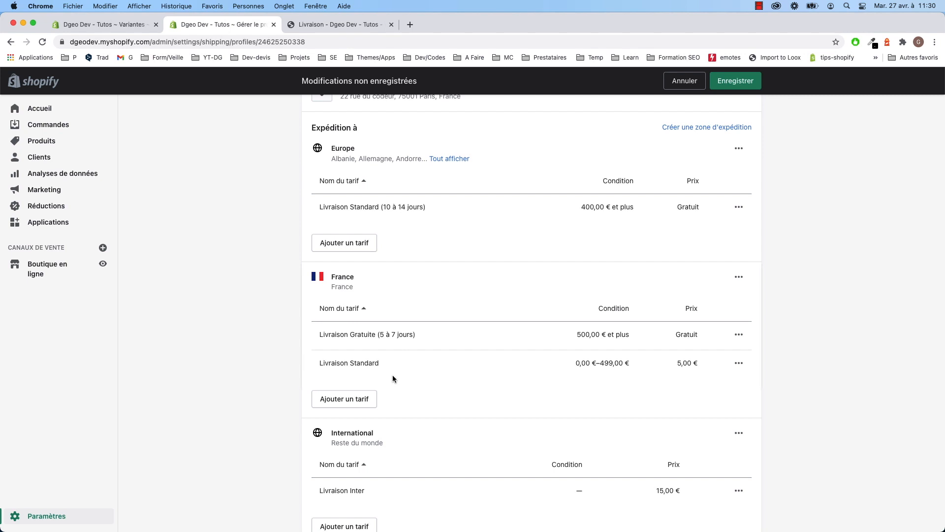
left_click(736, 81)
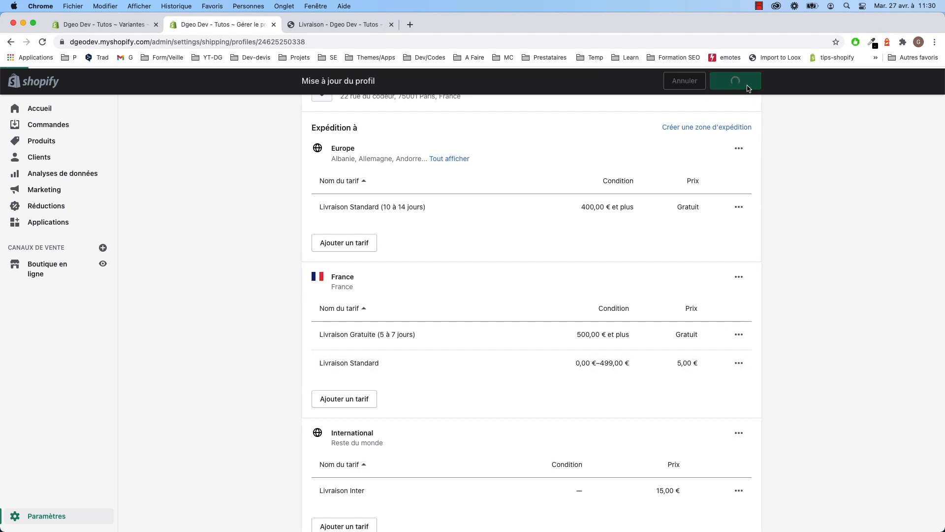
left_click(310, 25)
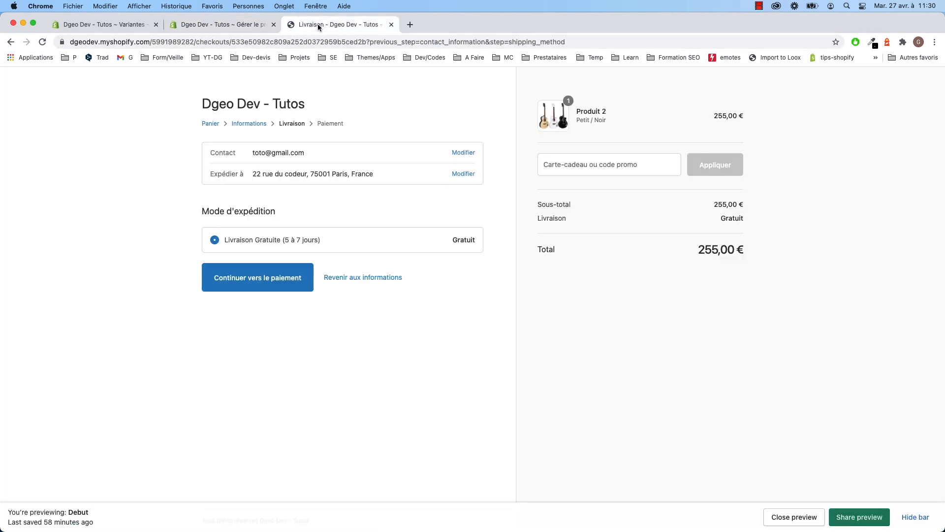
- Reload checkout, raise the cart to two Produit 2 (510 €), and confirm shipping is Gratuit
left_click(42, 43)
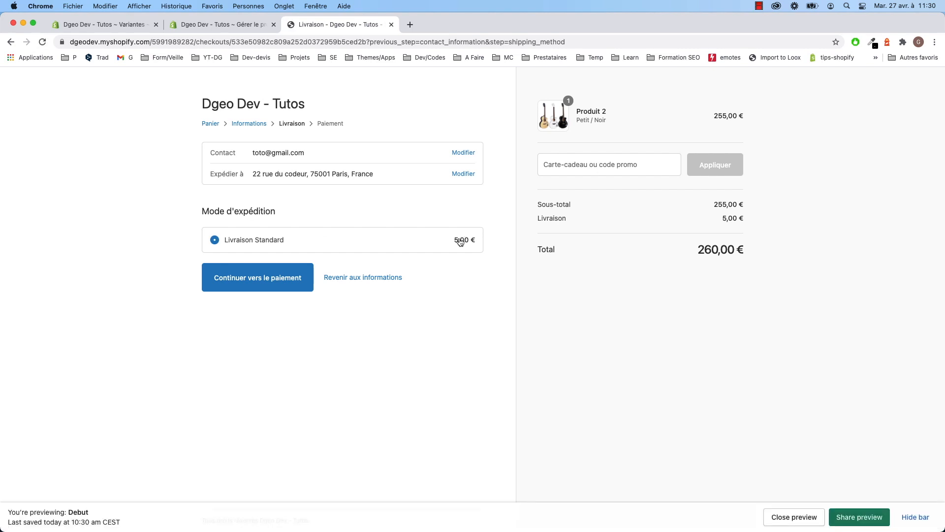
left_click(212, 124)
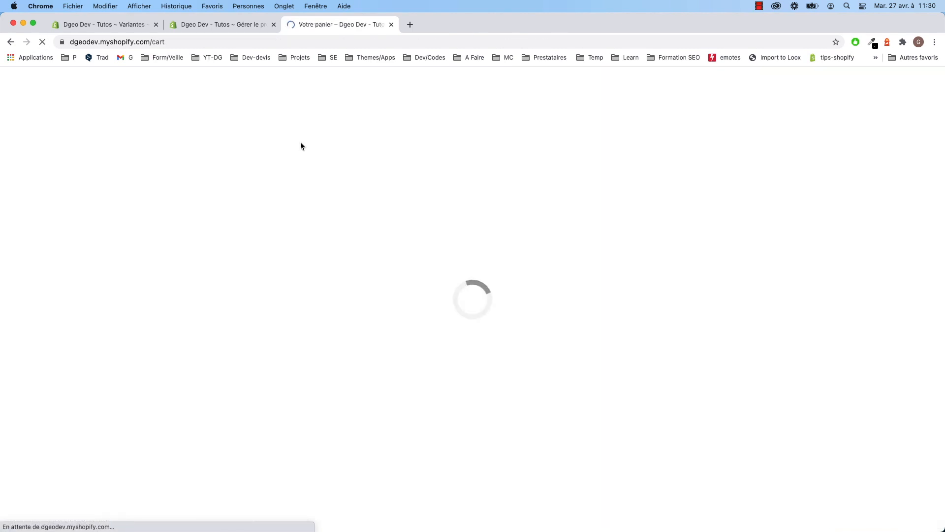
left_click(670, 371)
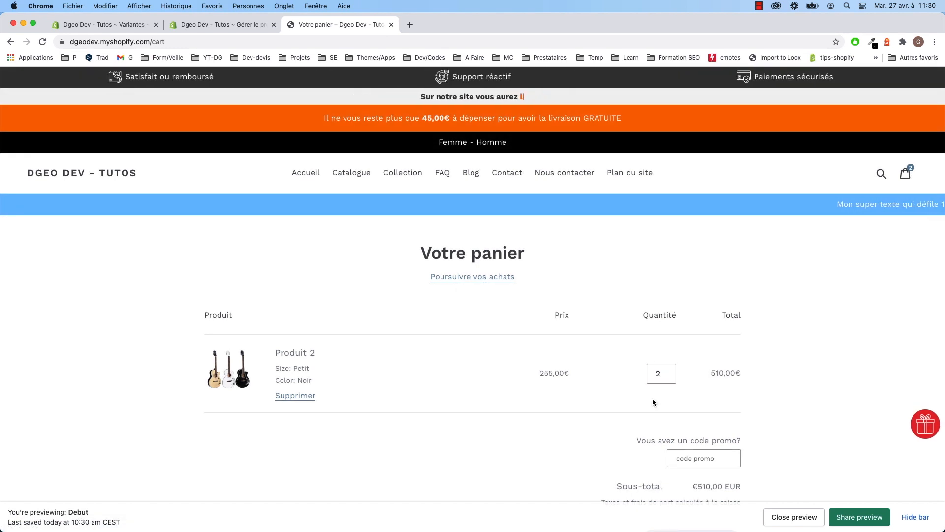
scroll(714, 418, "down", 4)
left_click(699, 367)
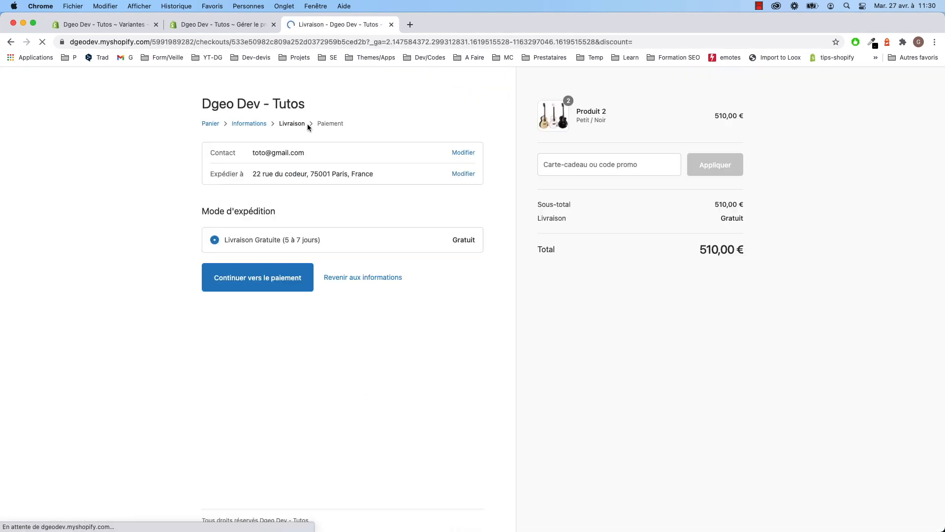
double_click(467, 241)
left_click(476, 280)
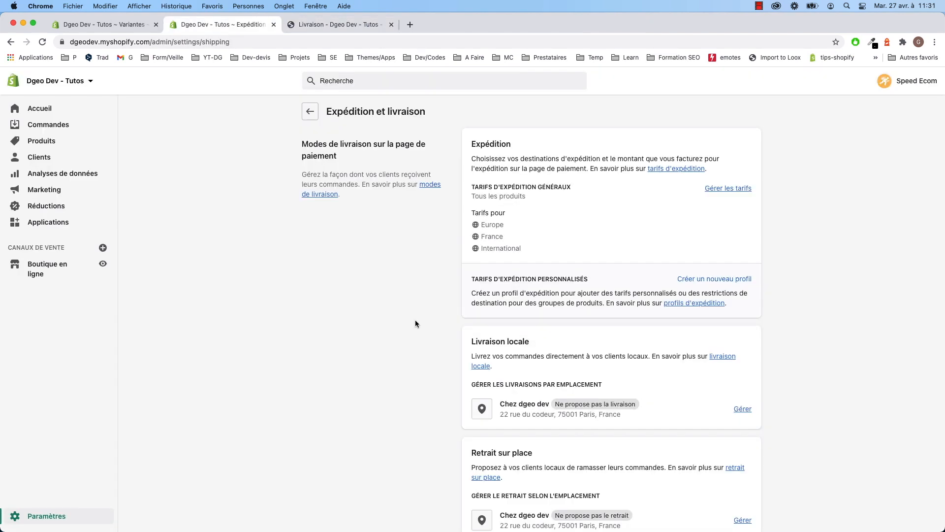